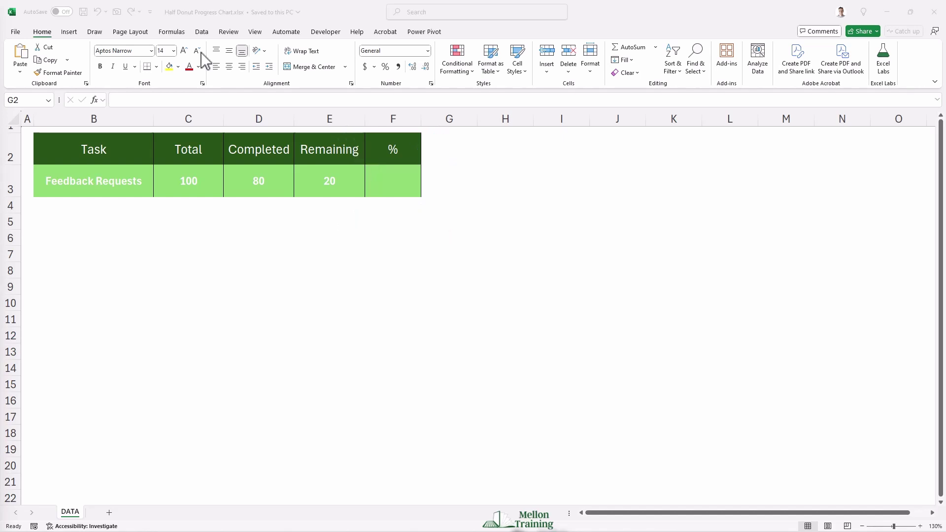
Enter the formula =D3/C3 in cell F3 to calculate the completion percentage for Feedback Requests
{"action": "left_click", "coordinate": [400, 191]}
{"action": "type", "text": "="}
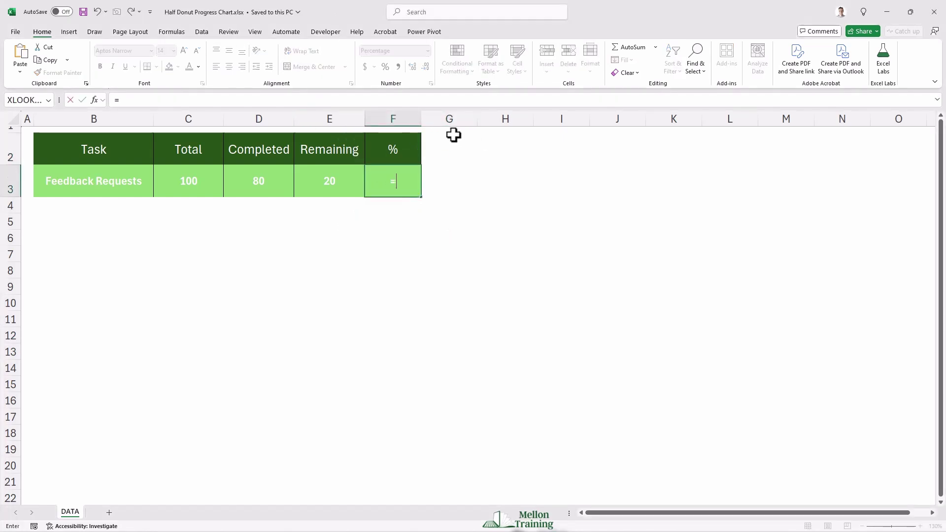
{"action": "left_click", "coordinate": [257, 183]}
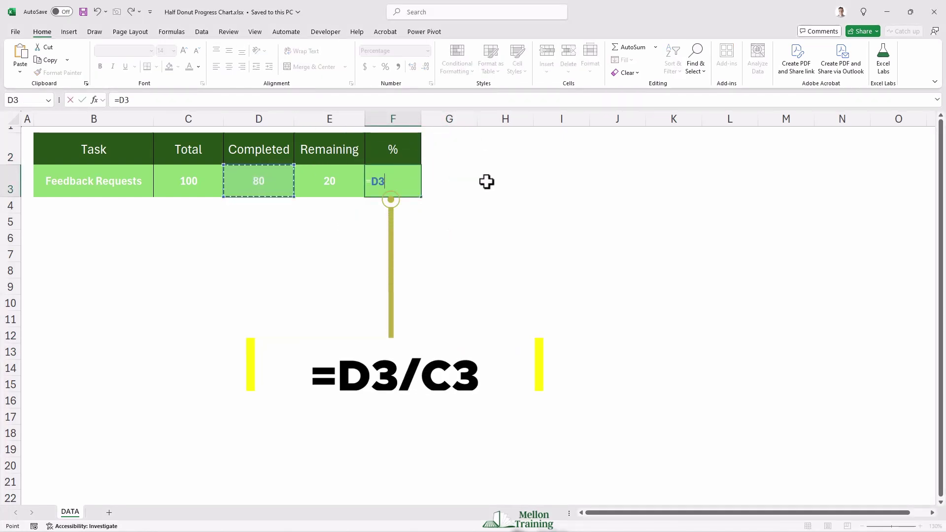
{"action": "type", "text": "/"}
{"action": "left_click", "coordinate": [198, 181]}
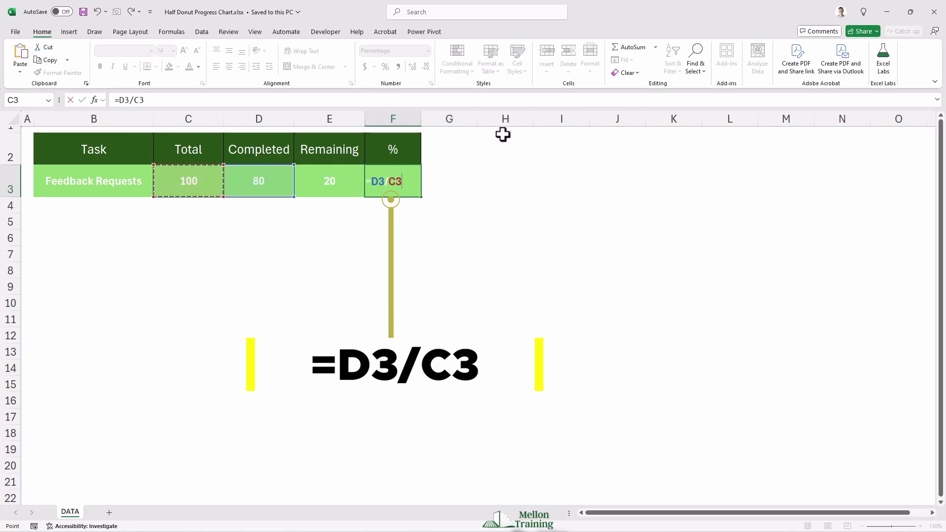
{"action": "key", "text": "Return"}
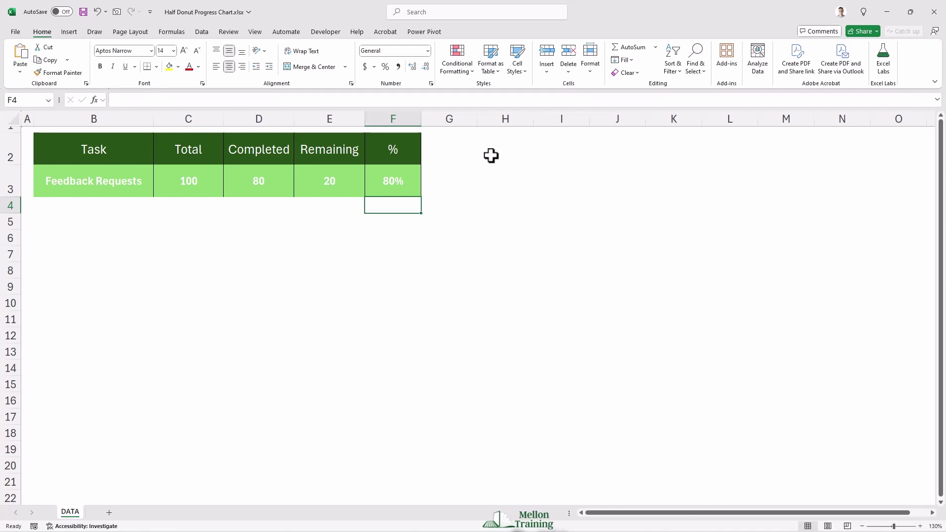
Insert a doughnut chart from cells C3:E3 and place it enlarged beneath the table, spanning columns B to F
{"action": "left_click_drag", "start_coordinate": [181, 179], "coordinate": [315, 187]}
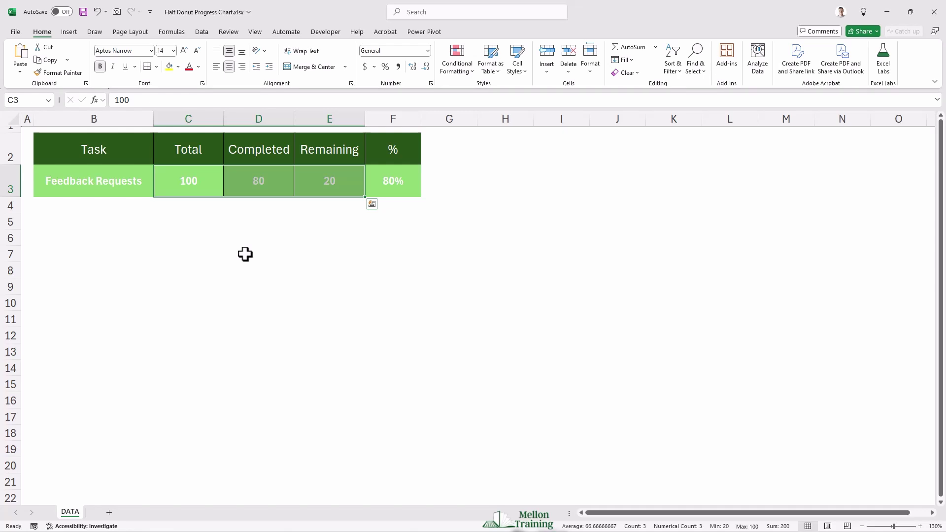
{"action": "left_click", "coordinate": [69, 32]}
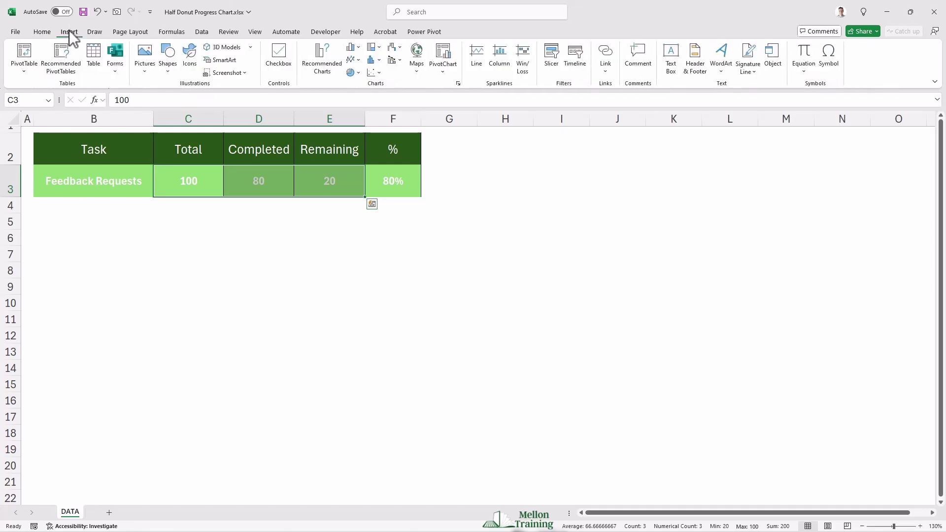
{"action": "left_click", "coordinate": [359, 73]}
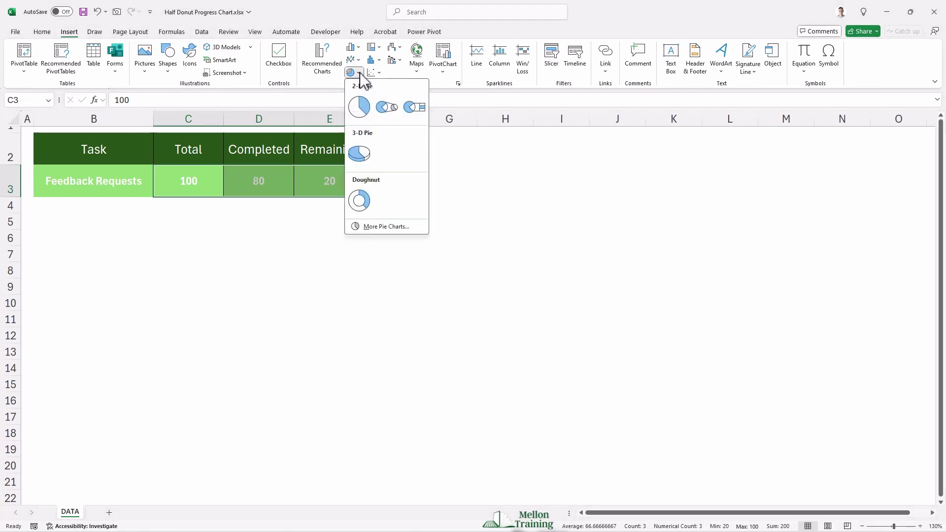
{"action": "left_click", "coordinate": [360, 201]}
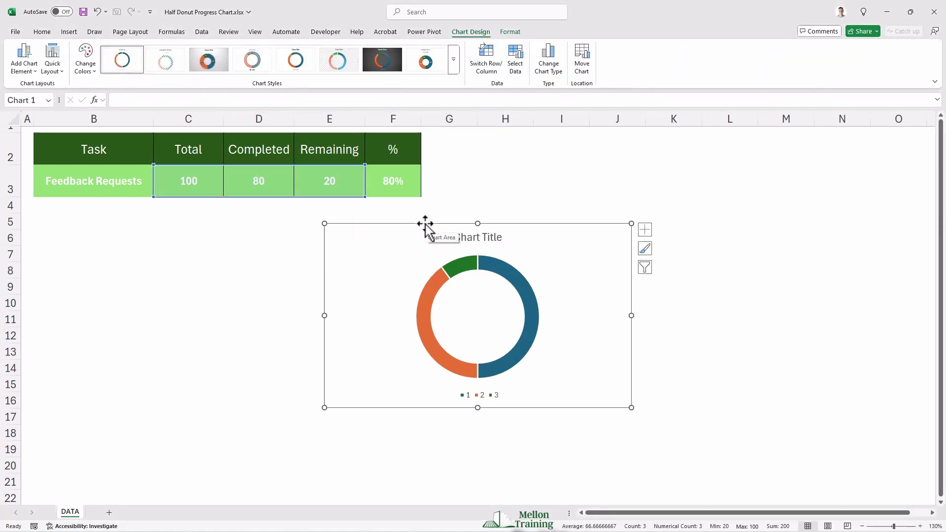
{"action": "left_click_drag", "start_coordinate": [425, 223], "coordinate": [139, 209]}
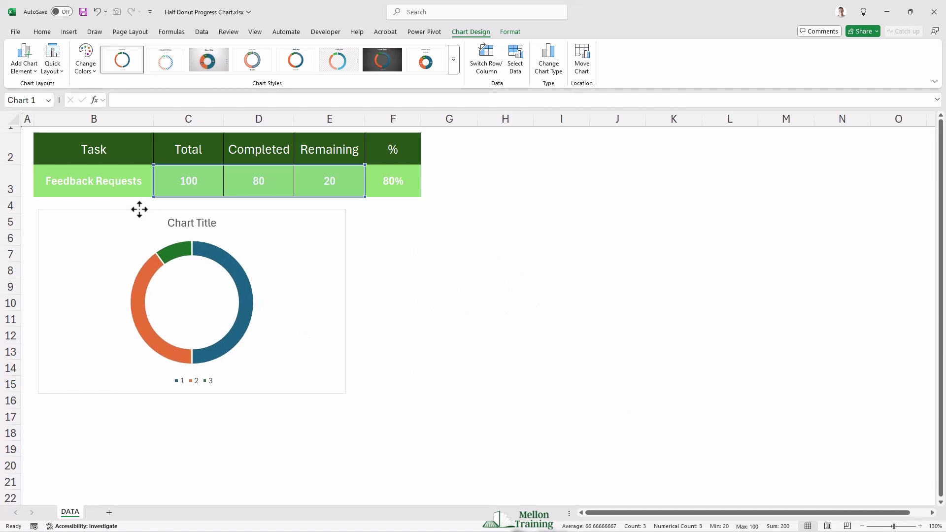
{"action": "left_click_drag", "start_coordinate": [346, 394], "coordinate": [424, 431]}
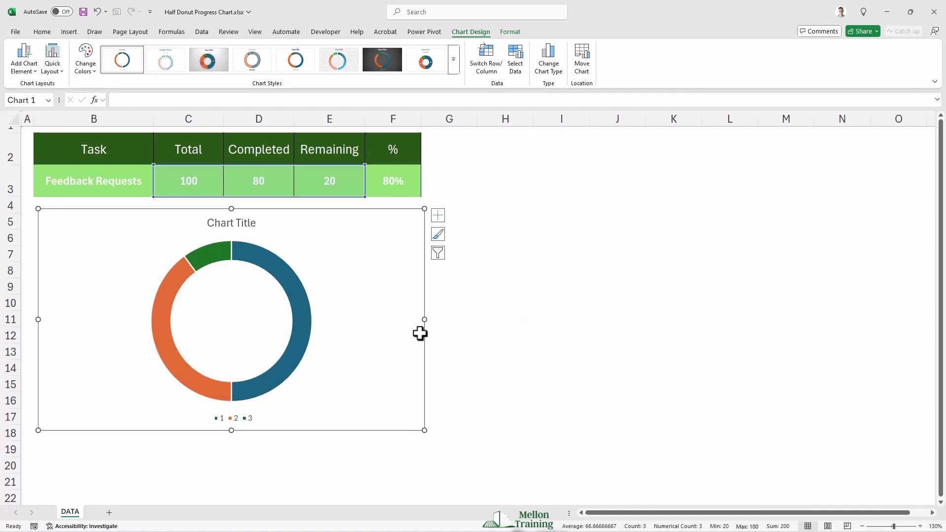
Set the doughnut chart's angle of first slice to 90° so the Total slice forms the lower half
{"action": "left_click", "coordinate": [300, 312]}
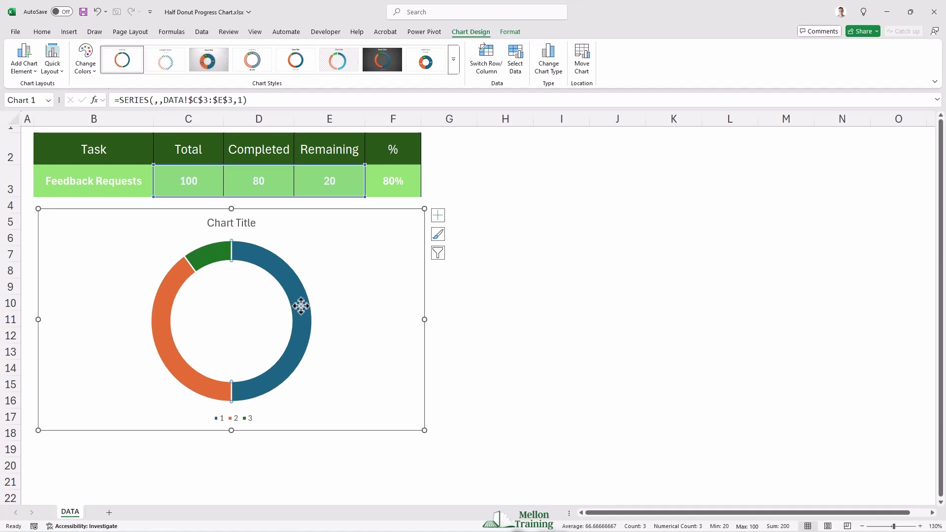
{"action": "double_click", "coordinate": [300, 306]}
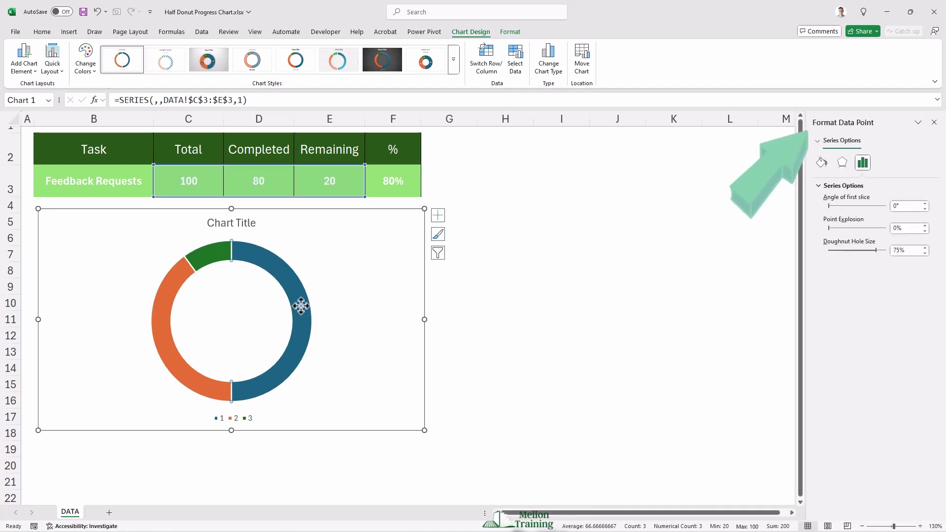
{"action": "left_click", "coordinate": [903, 206]}
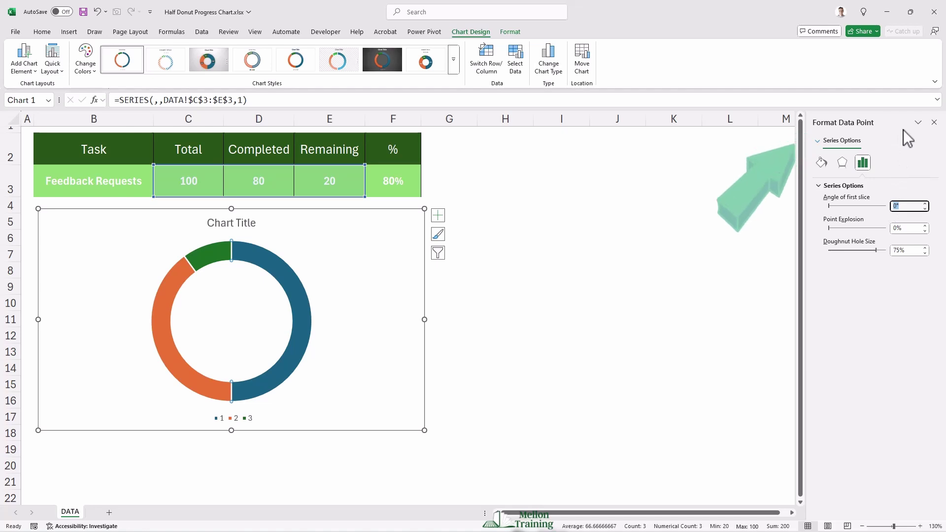
{"action": "type", "text": "90"}
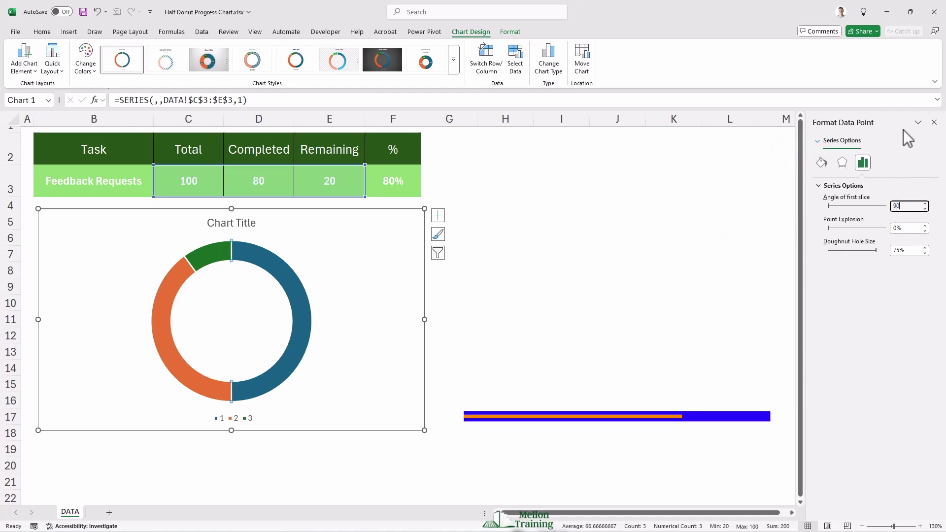
{"action": "key", "text": "Return"}
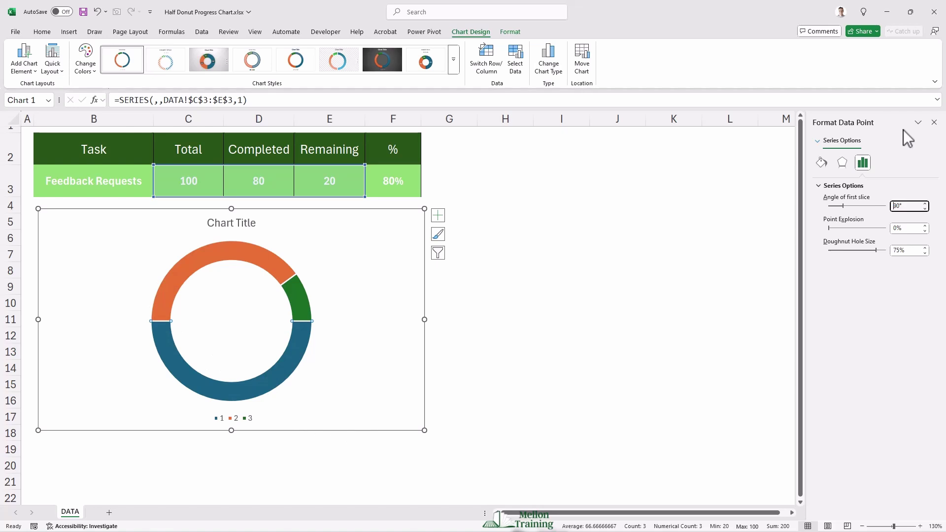
Remove the fill and outline from the Total slice in the lower half of the doughnut
{"action": "left_click", "coordinate": [515, 32]}
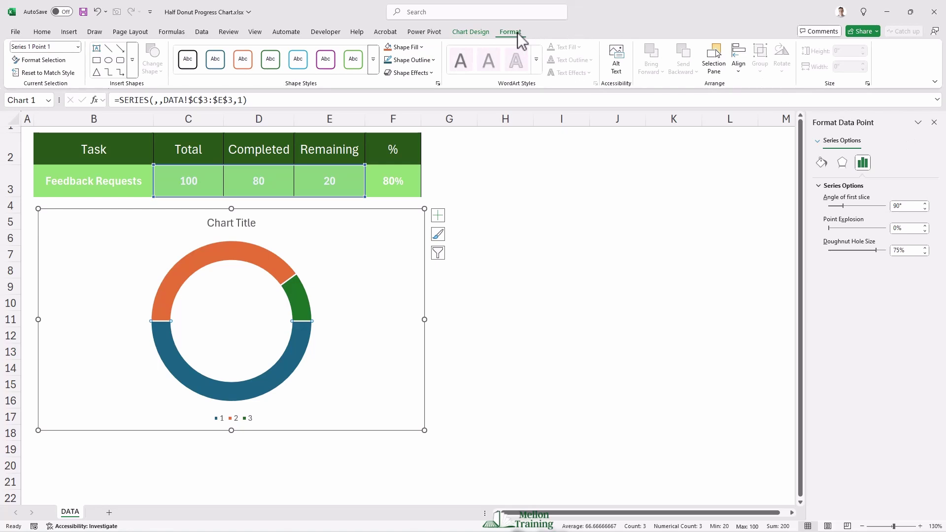
{"action": "left_click", "coordinate": [421, 48]}
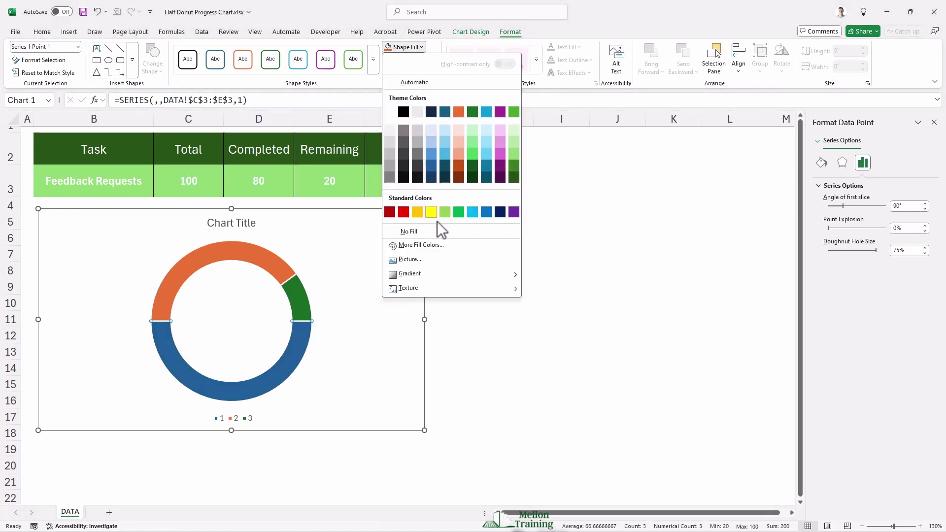
{"action": "left_click", "coordinate": [416, 231]}
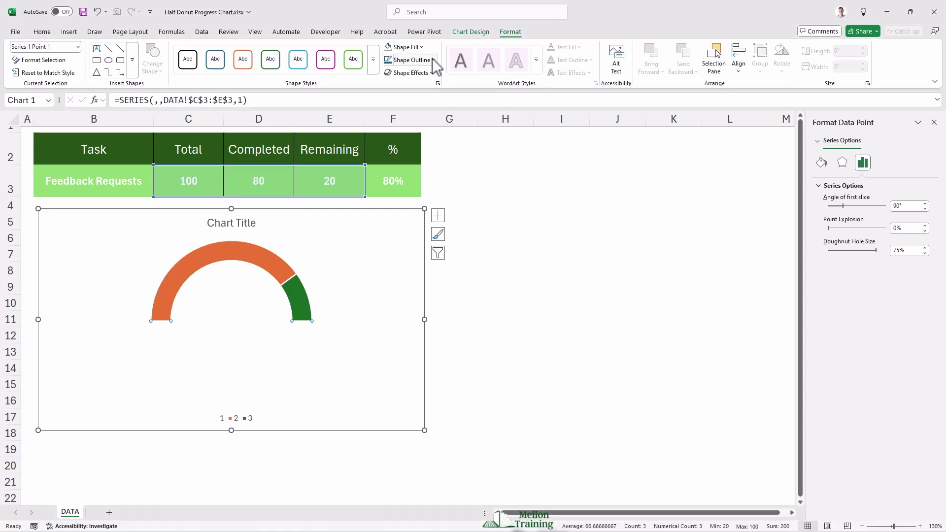
{"action": "left_click", "coordinate": [432, 59]}
{"action": "left_click", "coordinate": [422, 245]}
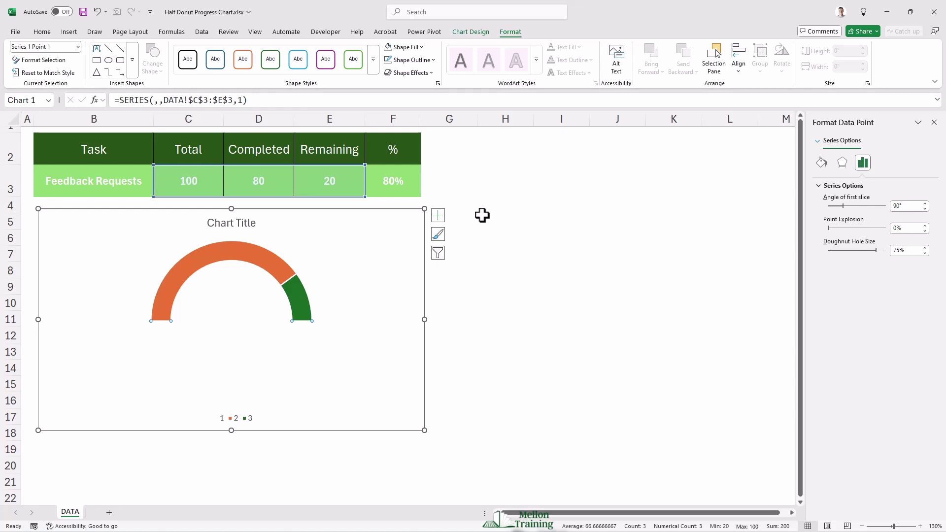
Set the whole chart area to No Fill and No Outline
{"action": "left_click", "coordinate": [76, 211]}
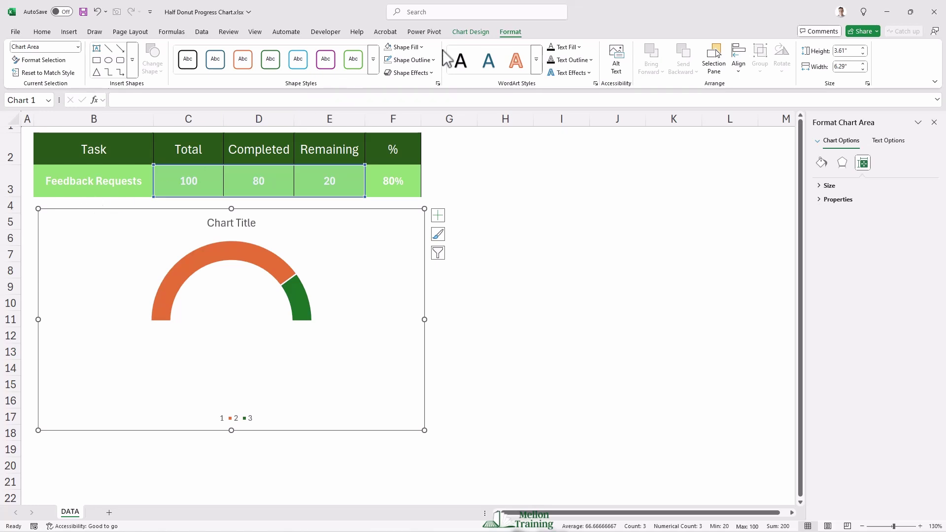
{"action": "left_click", "coordinate": [421, 47]}
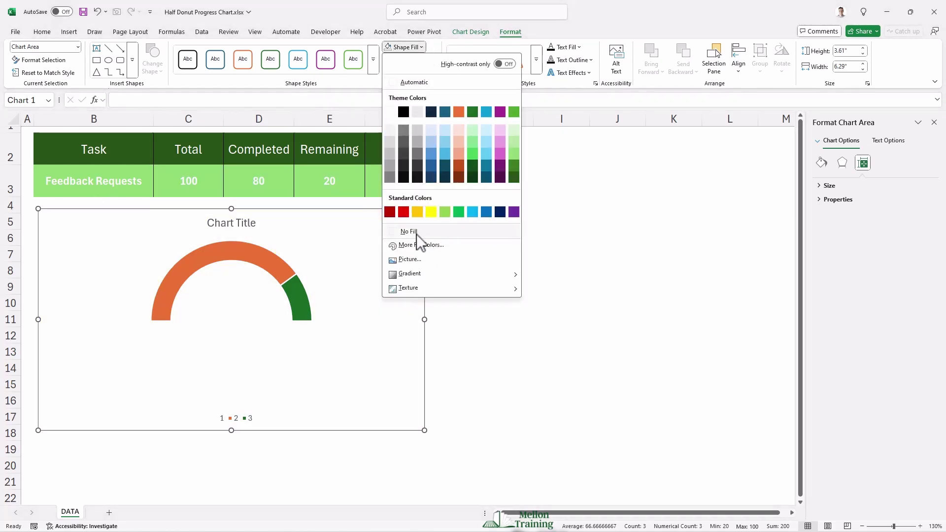
{"action": "left_click", "coordinate": [415, 234]}
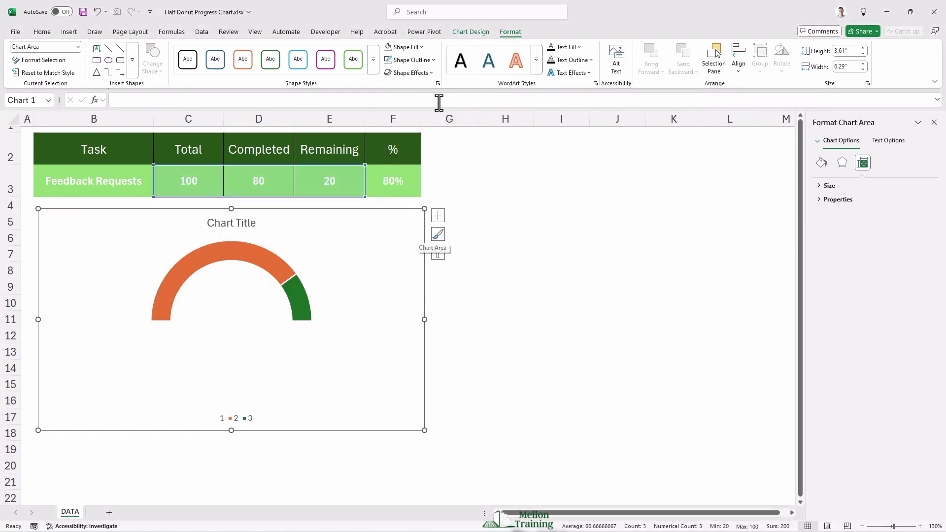
{"action": "left_click", "coordinate": [434, 61]}
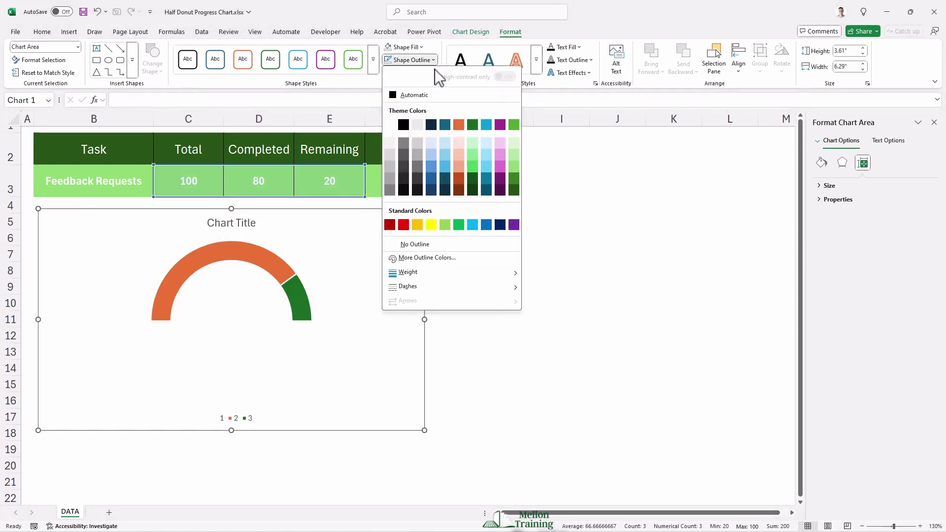
{"action": "left_click", "coordinate": [413, 244]}
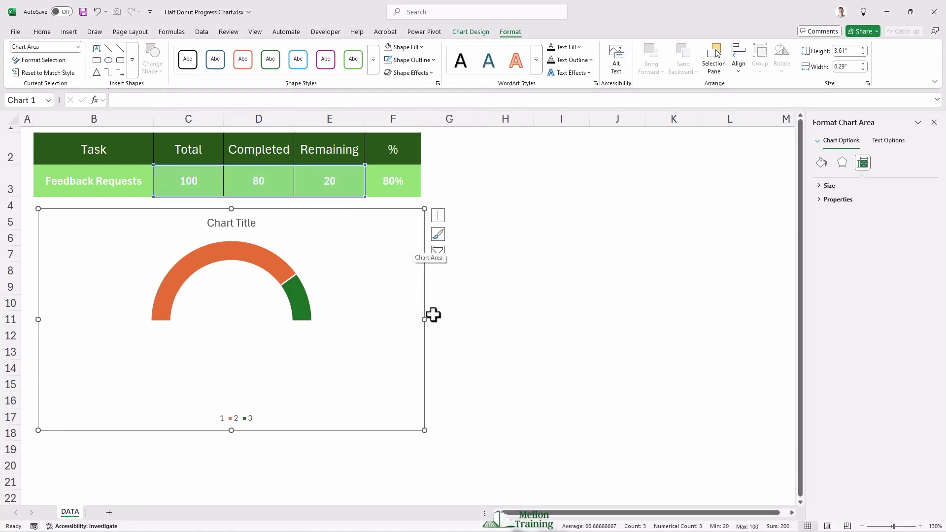
Check the transparency of the chart area by moving the cell selection around behind the chart
{"action": "left_click", "coordinate": [450, 315]}
{"action": "key", "text": "Left"}
{"action": "key", "text": "Left"}
{"action": "key", "text": "Left"}
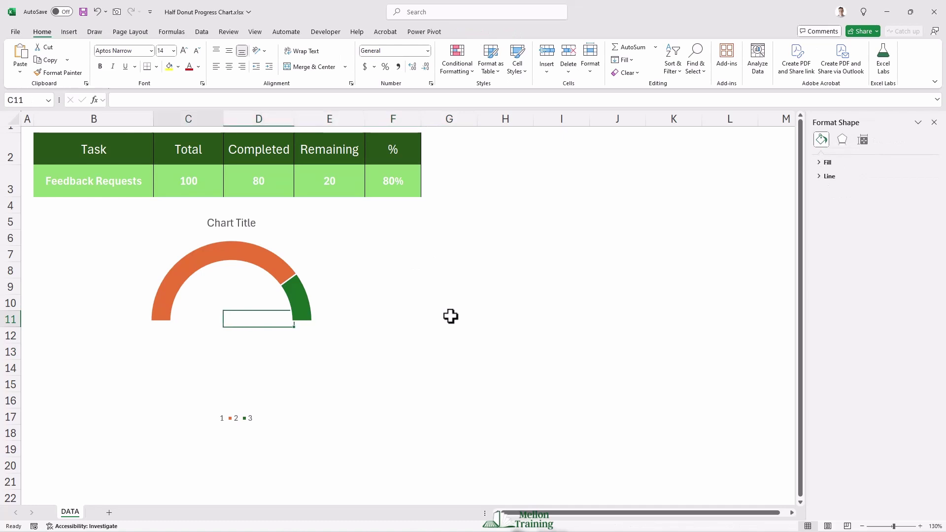
{"action": "key", "text": "Left"}
{"action": "key", "text": "Left"}
{"action": "key", "text": "Right"}
{"action": "key", "text": "Up"}
{"action": "key", "text": "Up"}
{"action": "key", "text": "Up"}
{"action": "key", "text": "Up"}
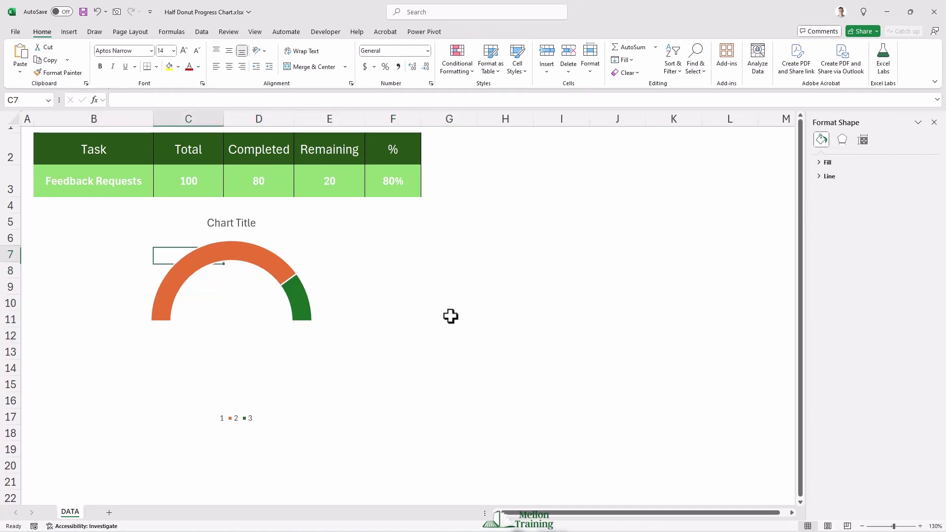
{"action": "key", "text": "Down"}
{"action": "key", "text": "Down"}
{"action": "key", "text": "Down"}
{"action": "key", "text": "Right"}
{"action": "key", "text": "Right"}
{"action": "key", "text": "Right"}
{"action": "key", "text": "Right"}
{"action": "key", "text": "Right"}
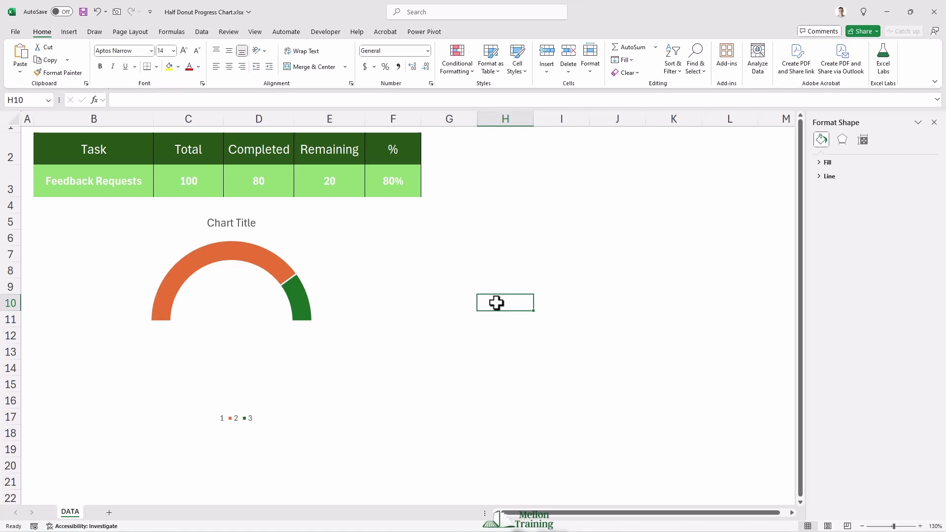
Delete the legend beneath the half doughnut and deselect the chart
{"action": "left_click", "coordinate": [240, 420]}
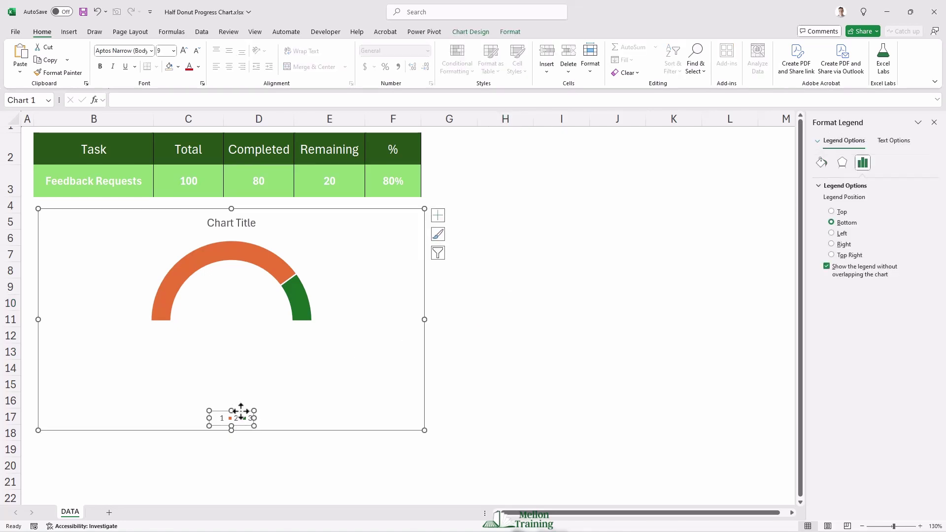
{"action": "key", "text": "Delete"}
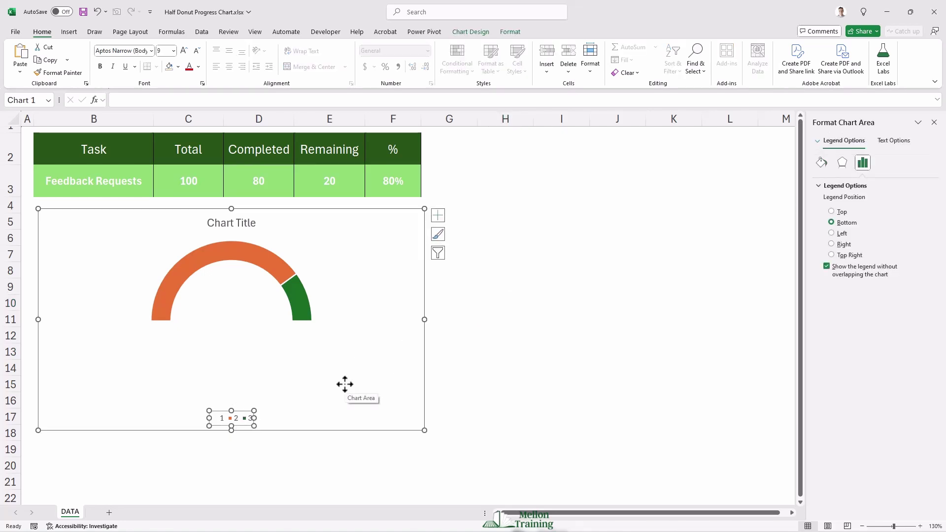
{"action": "left_click", "coordinate": [492, 261]}
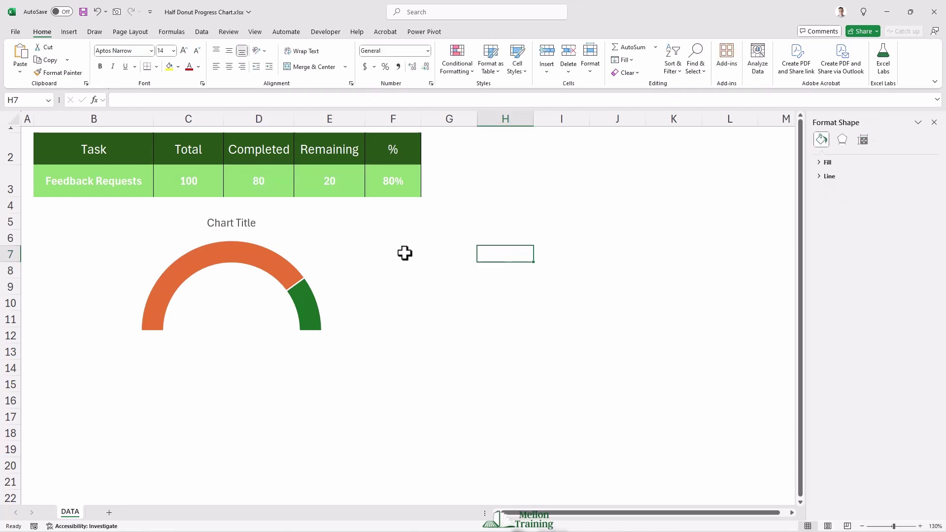
Change the chart title text to "Progress Chart" and reduce its font size to 12
{"action": "left_click", "coordinate": [230, 222]}
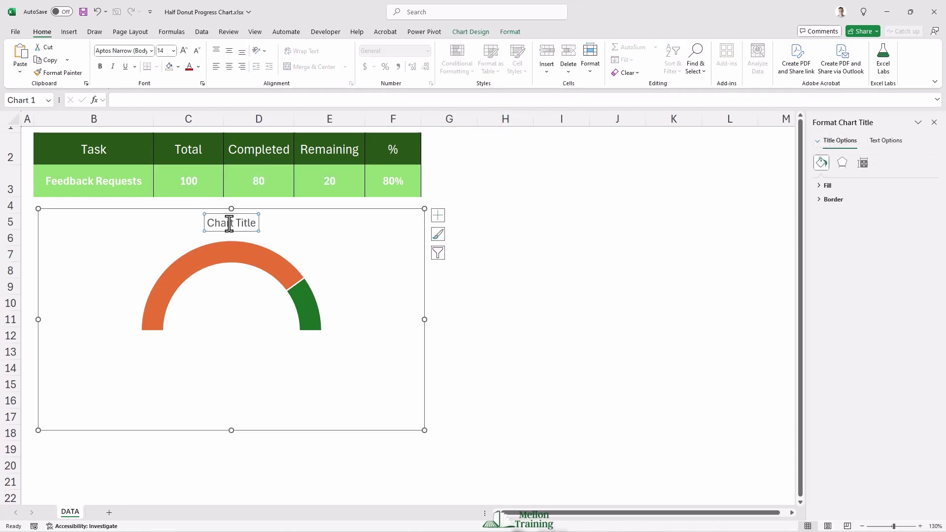
{"action": "triple_click", "coordinate": [230, 222]}
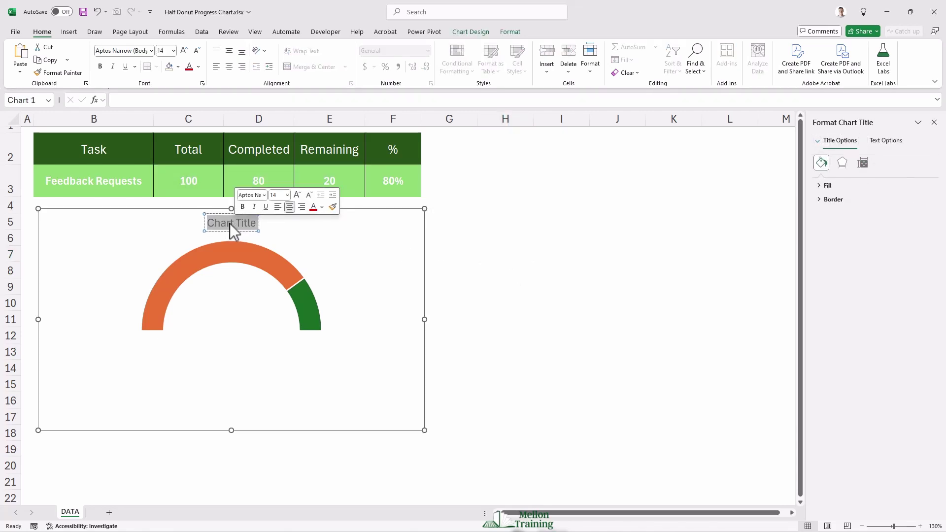
{"action": "type", "text": "Progre"}
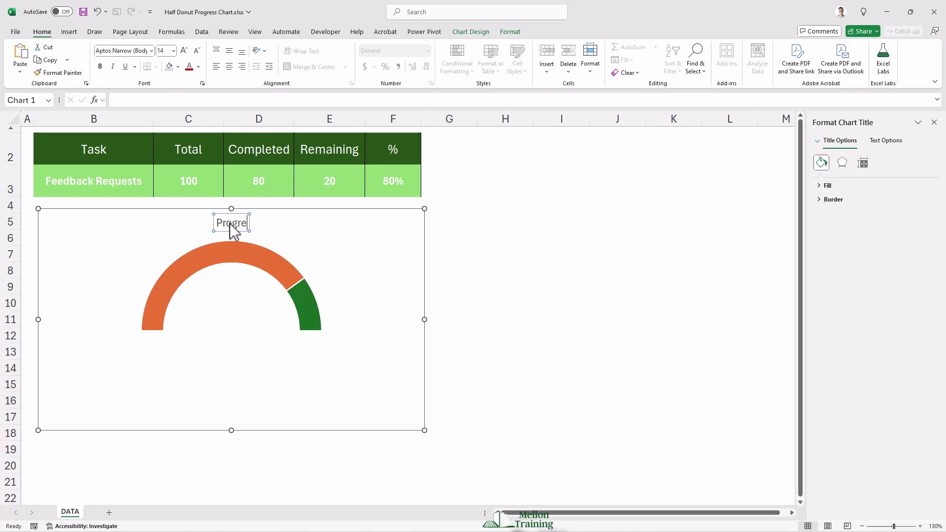
{"action": "type", "text": "ss Chart"}
{"action": "left_click", "coordinate": [254, 232]}
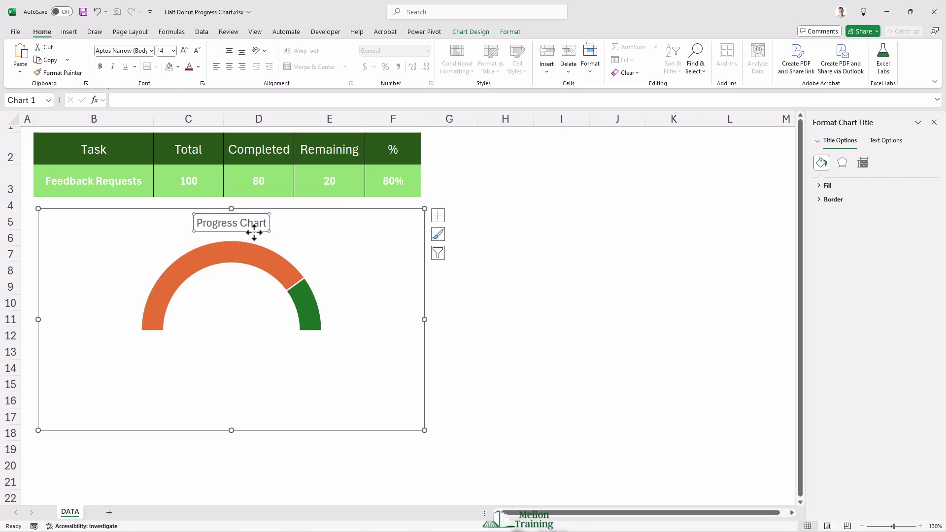
{"action": "left_click", "coordinate": [197, 50]}
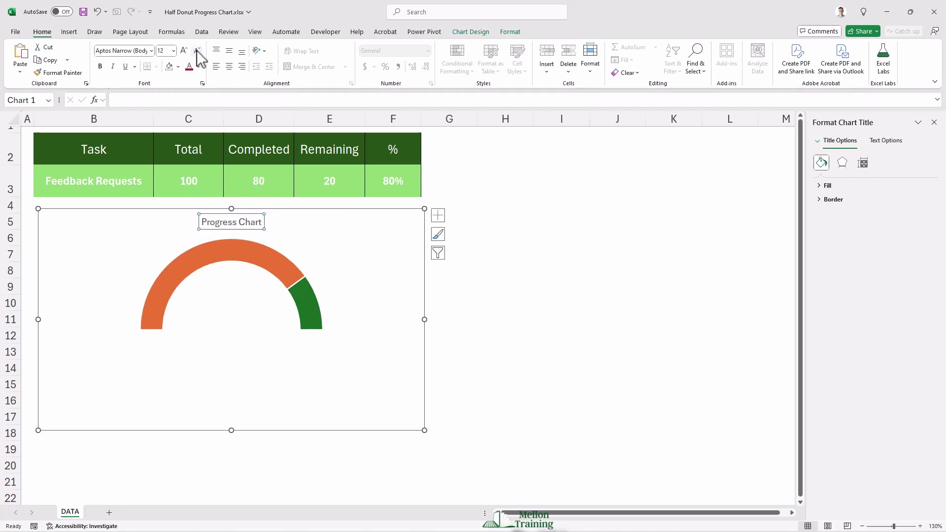
Make the chart title bold and fill the larger orange slice with the darkest green theme color matching the table header
{"action": "left_click", "coordinate": [101, 66]}
{"action": "left_click", "coordinate": [178, 271]}
{"action": "left_click", "coordinate": [177, 270]}
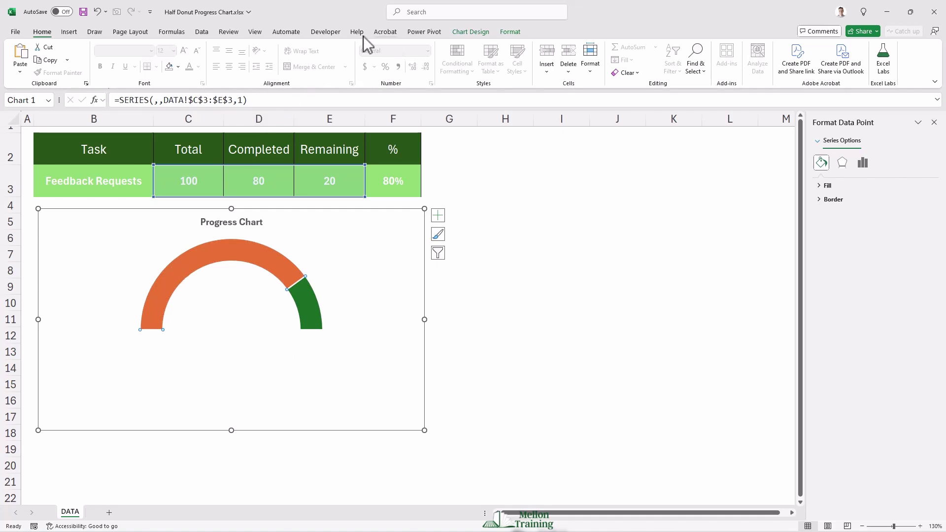
{"action": "left_click", "coordinate": [509, 33]}
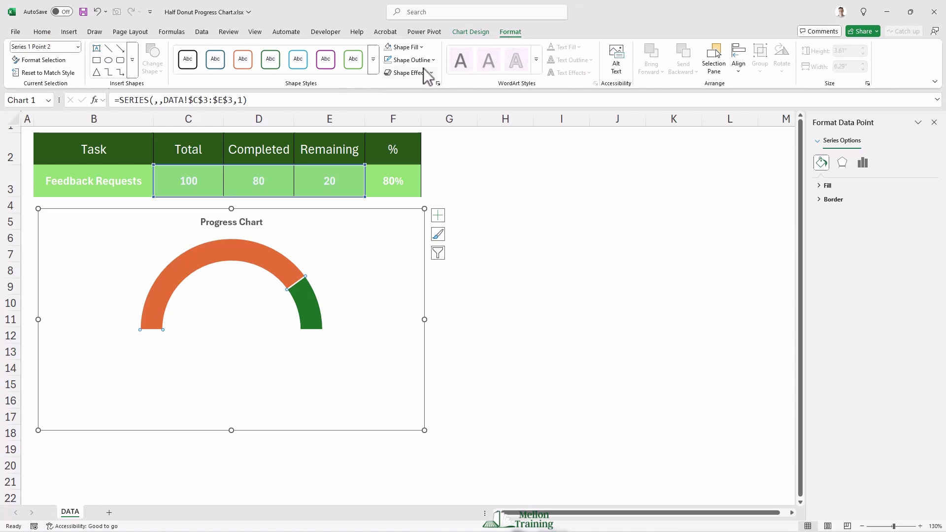
{"action": "left_click", "coordinate": [423, 47]}
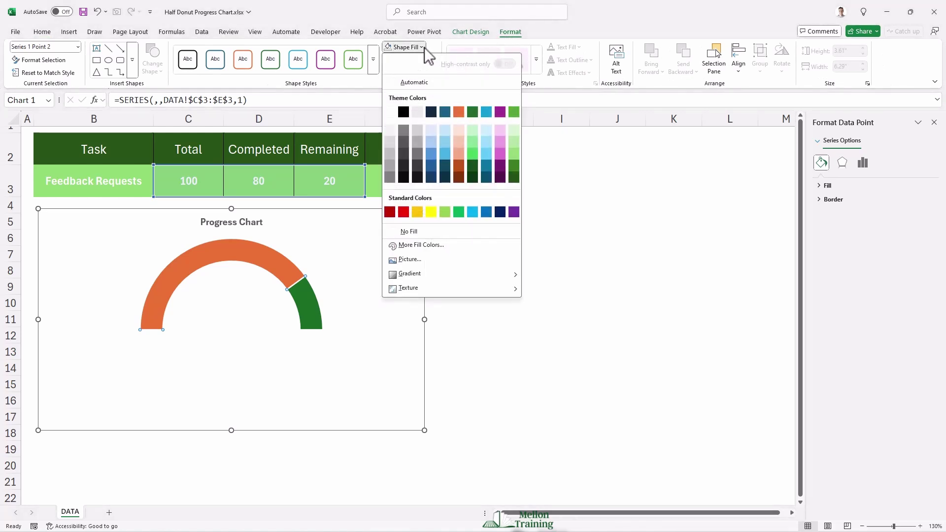
{"action": "left_click", "coordinate": [515, 178]}
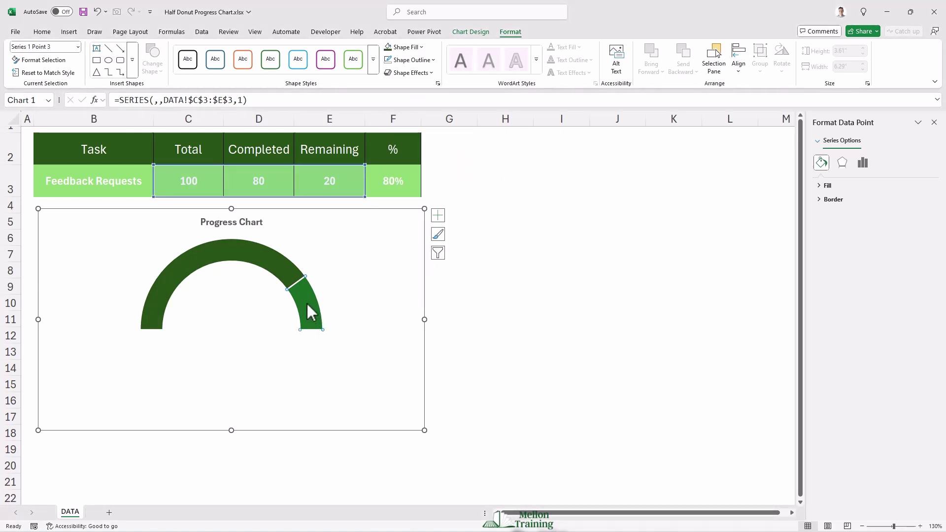
Fill the smaller remaining slice with the lightest green theme tint and set its outline to No Outline
{"action": "left_click", "coordinate": [422, 47]}
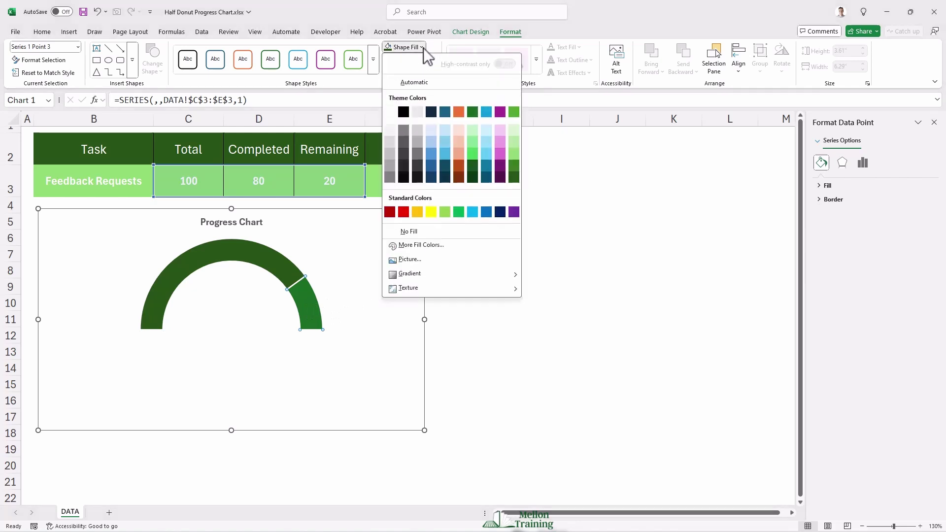
{"action": "left_click", "coordinate": [514, 130]}
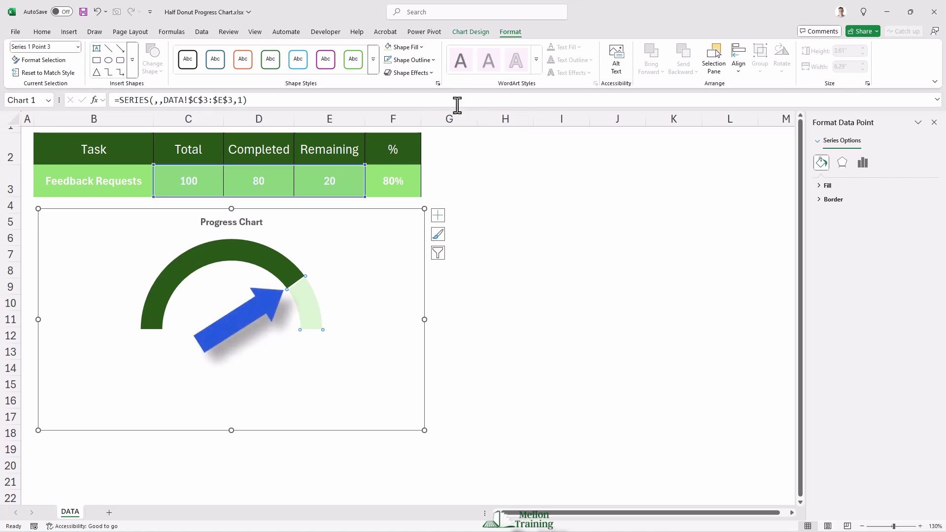
{"action": "left_click", "coordinate": [434, 60]}
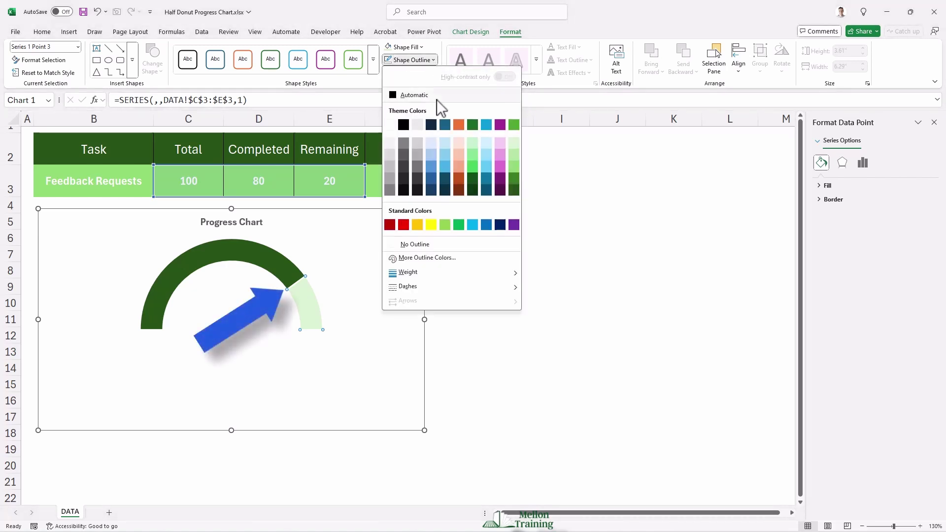
{"action": "left_click", "coordinate": [421, 244]}
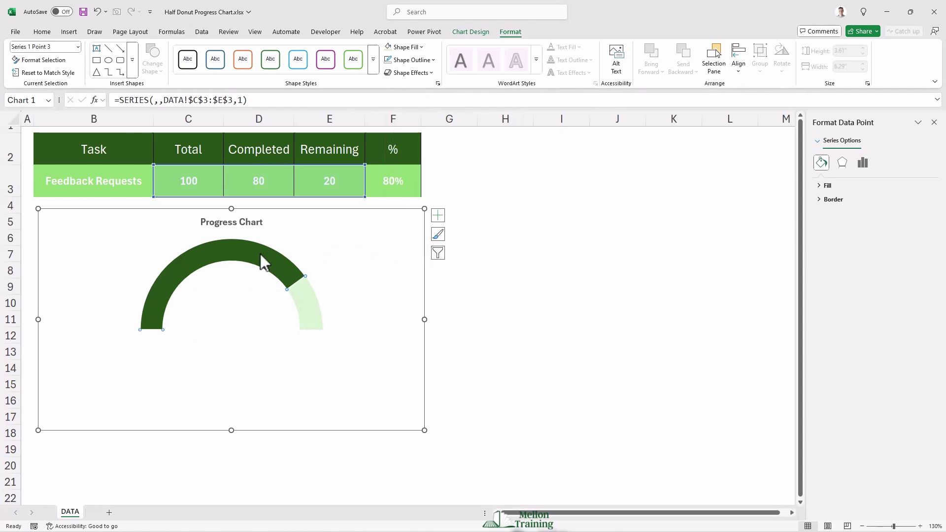
Set the outline of the dark green completed slice to No Outline
{"action": "left_click", "coordinate": [232, 252]}
{"action": "left_click", "coordinate": [433, 60]}
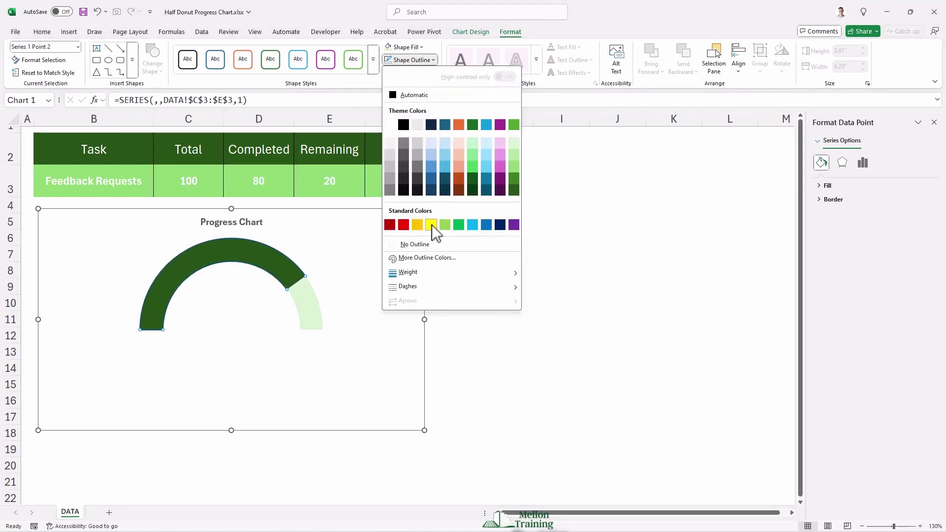
{"action": "left_click", "coordinate": [420, 246]}
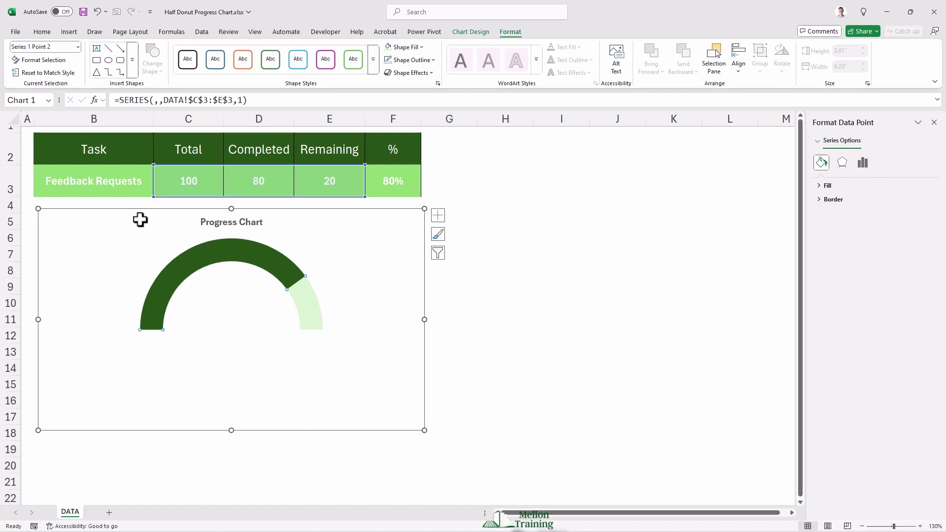
Insert a small text box reading 0% inside the chart, beside the left end of the half doughnut
{"action": "left_click", "coordinate": [118, 211]}
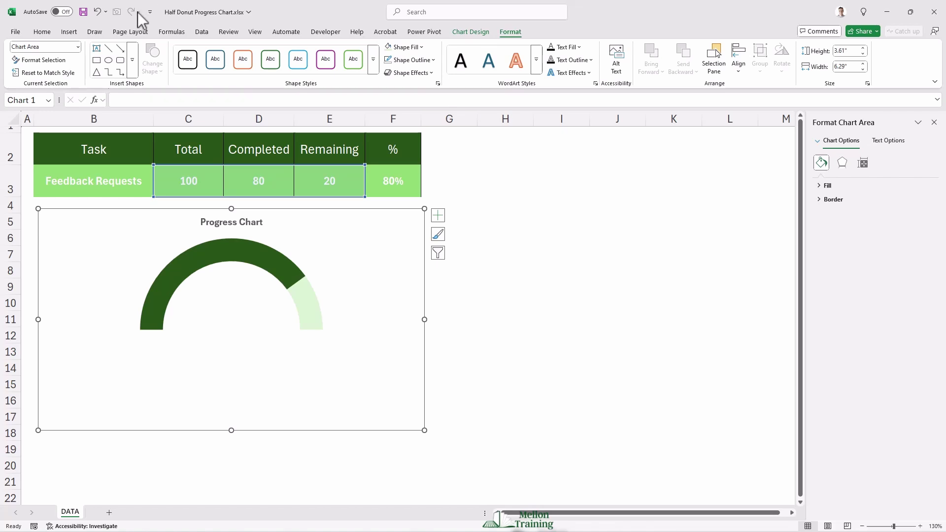
{"action": "left_click", "coordinate": [69, 32]}
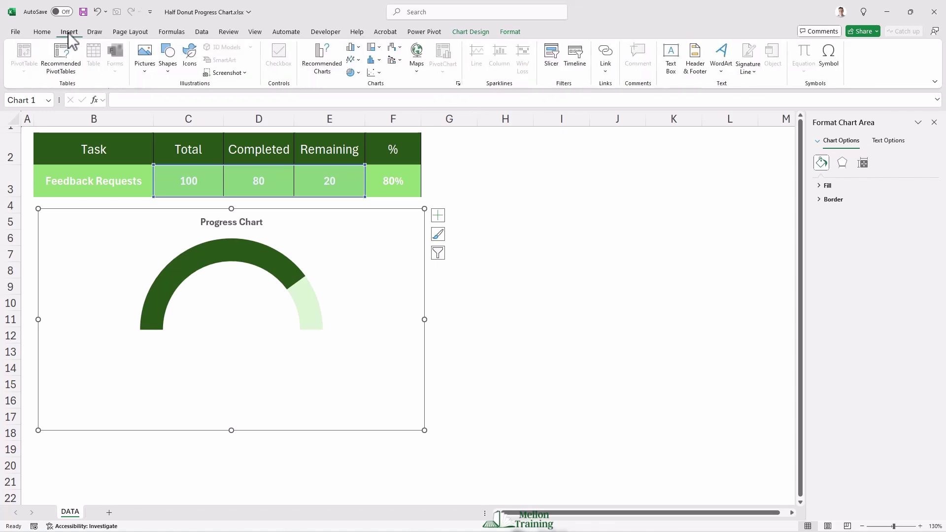
{"action": "left_click", "coordinate": [670, 72]}
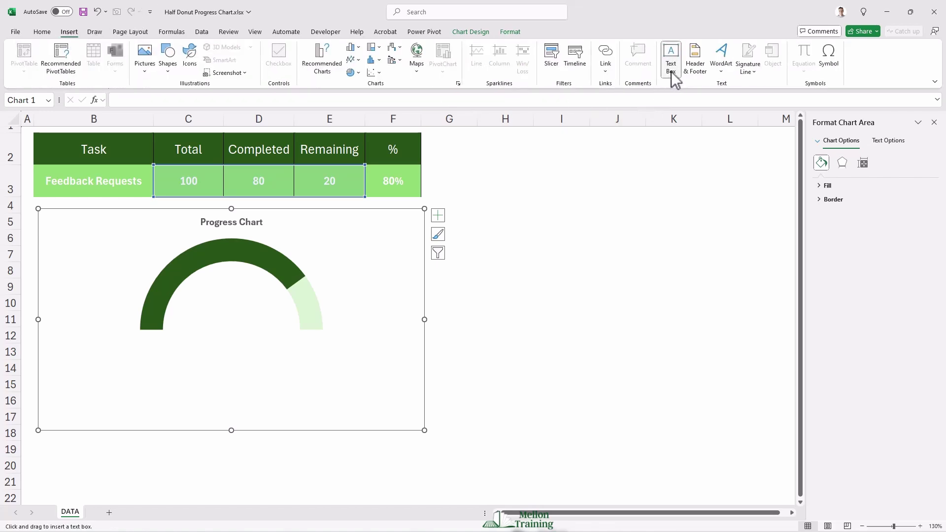
{"action": "left_click_drag", "start_coordinate": [90, 321], "coordinate": [116, 337]}
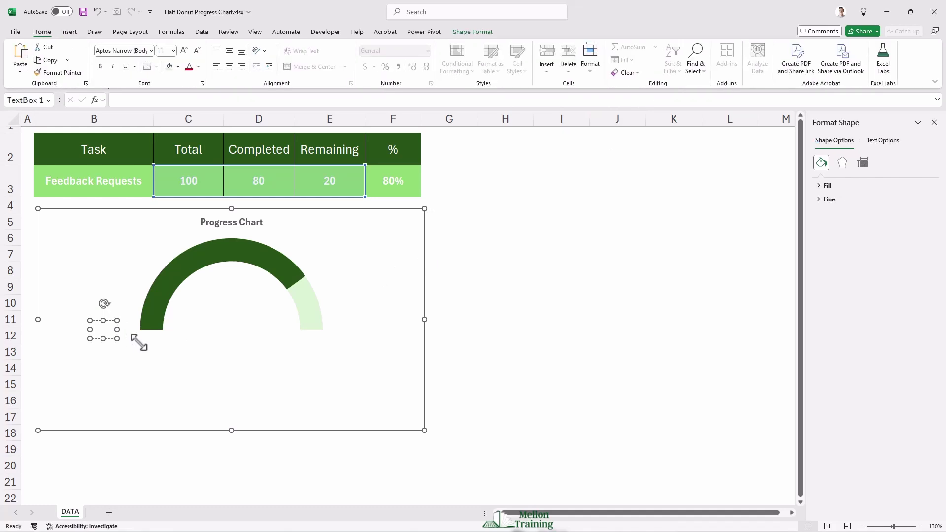
{"action": "type", "text": "0%"}
{"action": "left_click_drag", "start_coordinate": [110, 321], "coordinate": [126, 317]}
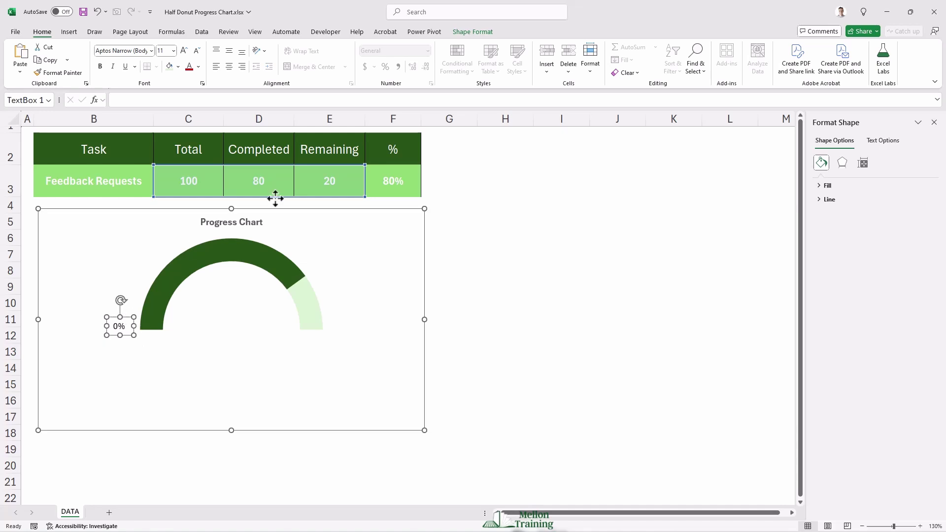
Set the 0% text box to No Fill and No Outline
{"action": "left_click", "coordinate": [473, 31]}
{"action": "left_click", "coordinate": [403, 47]}
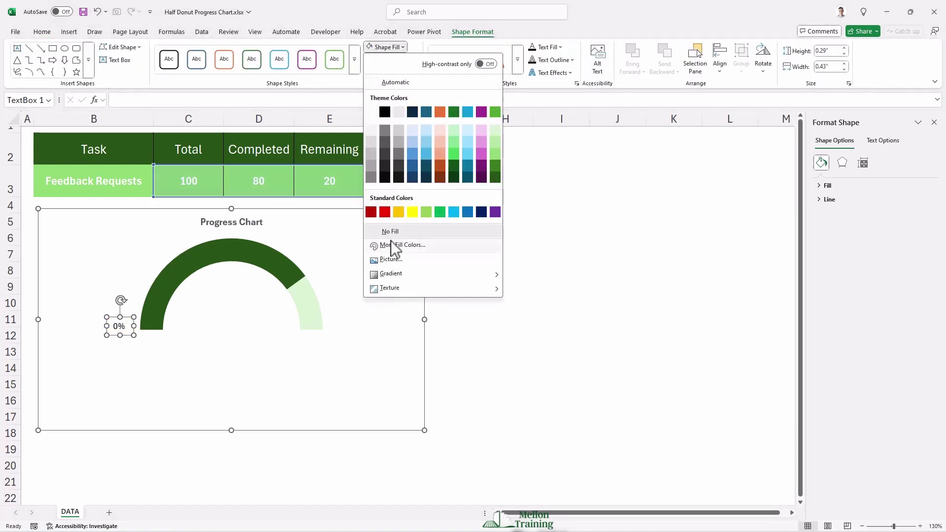
{"action": "left_click", "coordinate": [390, 231]}
{"action": "left_click", "coordinate": [414, 59]}
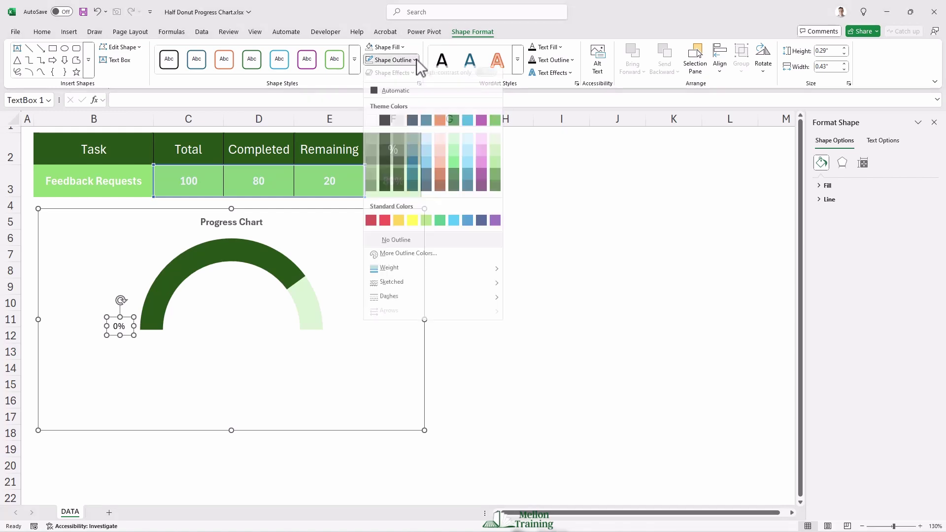
{"action": "left_click", "coordinate": [396, 247]}
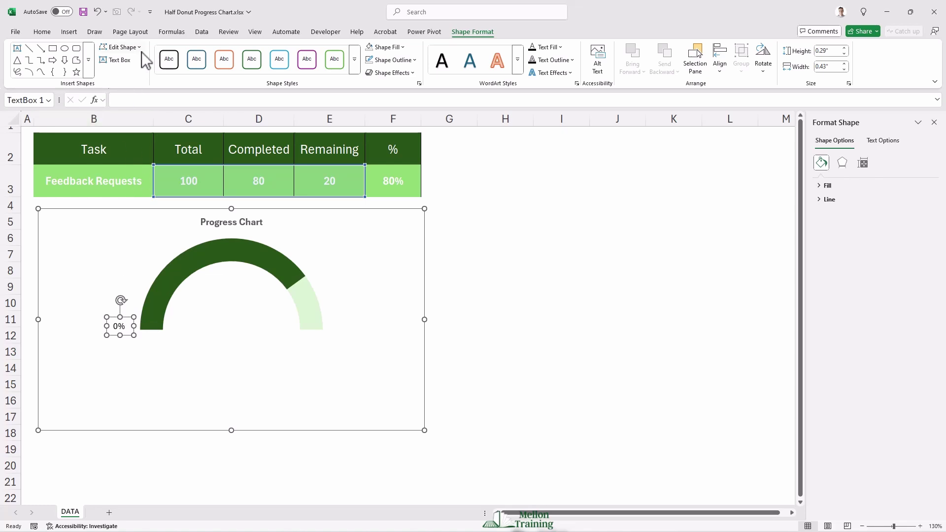
Format the 0% label in bold at font size 10 and nudge it closer to the arc's left end
{"action": "left_click", "coordinate": [40, 31]}
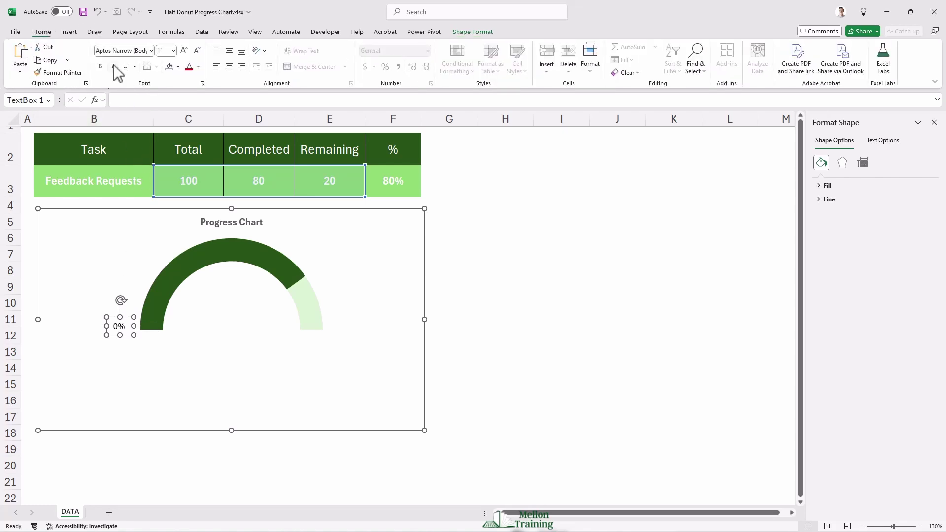
{"action": "left_click", "coordinate": [200, 51]}
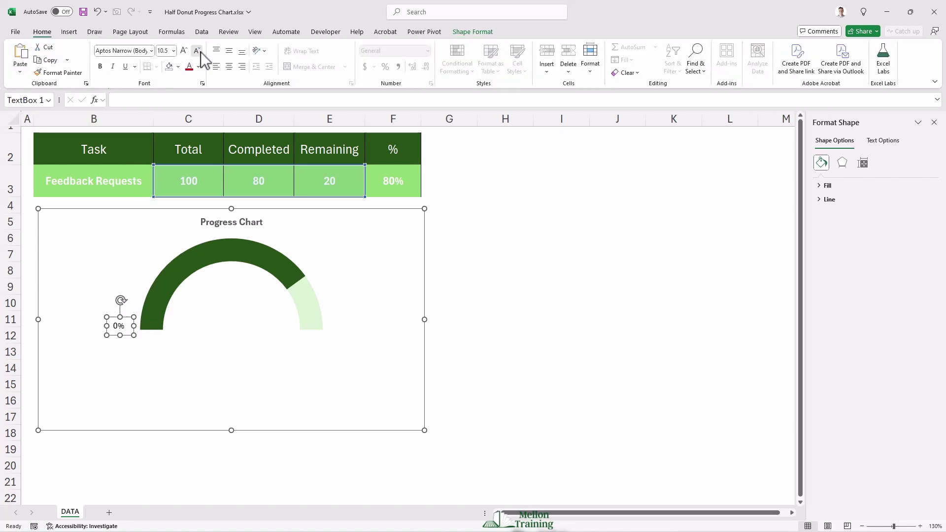
{"action": "left_click", "coordinate": [101, 66]}
{"action": "left_click_drag", "start_coordinate": [129, 319], "coordinate": [139, 319]}
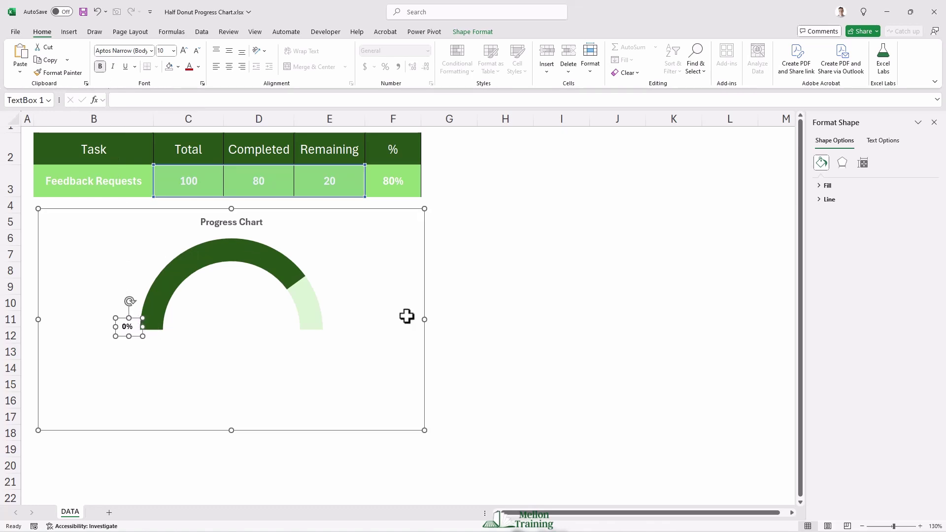
Duplicate the 0% label and place the copy beside the right end of the half doughnut
{"action": "key", "text": "ctrl+c"}
{"action": "left_click", "coordinate": [353, 327]}
{"action": "key", "text": "ctrl+v"}
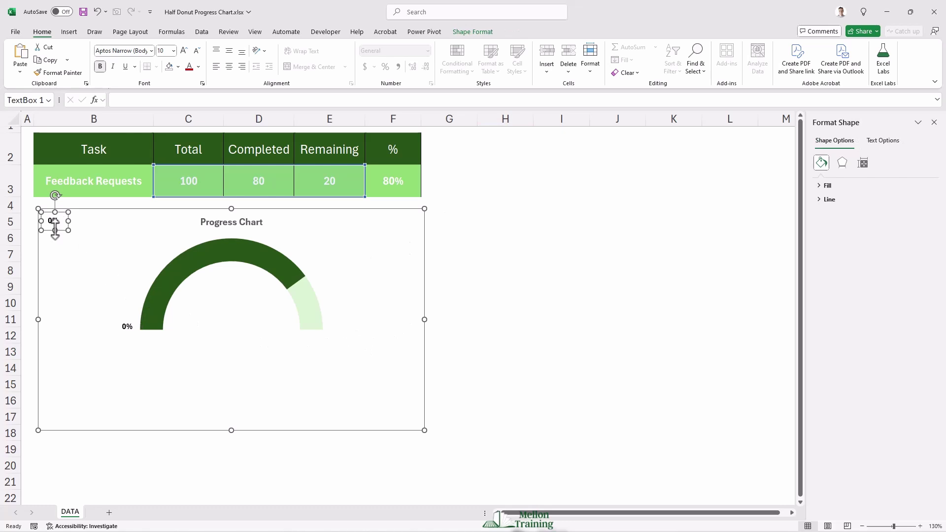
{"action": "left_click_drag", "start_coordinate": [62, 230], "coordinate": [194, 297]}
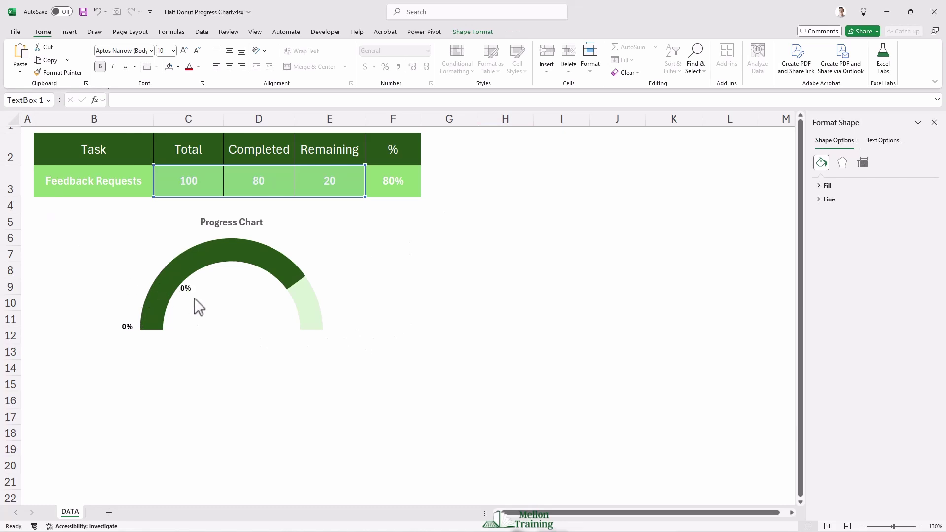
Change the copied label at the arc's right end to 100% and nudge it closer to the arc
{"action": "left_click", "coordinate": [340, 327]}
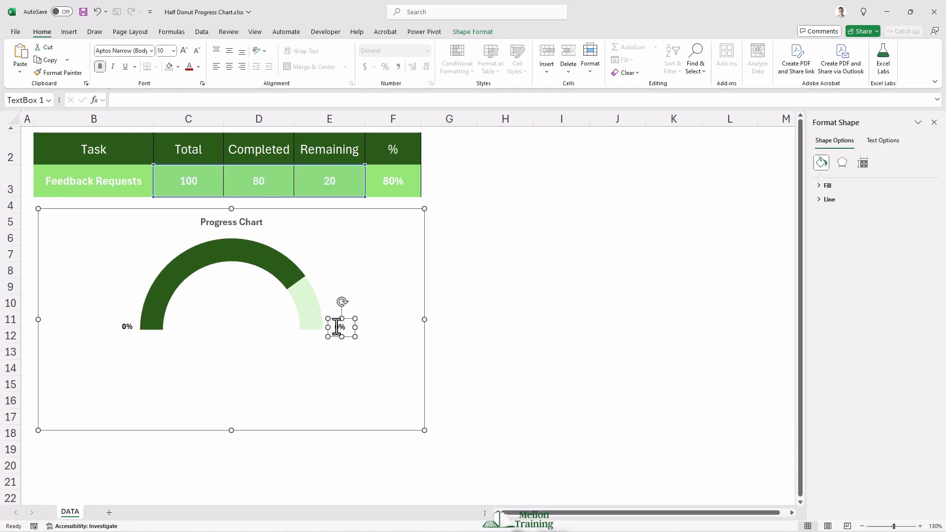
{"action": "left_click_drag", "start_coordinate": [339, 327], "coordinate": [334, 327]}
{"action": "type", "text": "100"}
{"action": "left_click", "coordinate": [360, 327]}
{"action": "left_click", "coordinate": [359, 327]}
{"action": "left_click_drag", "start_coordinate": [351, 337], "coordinate": [347, 336]}
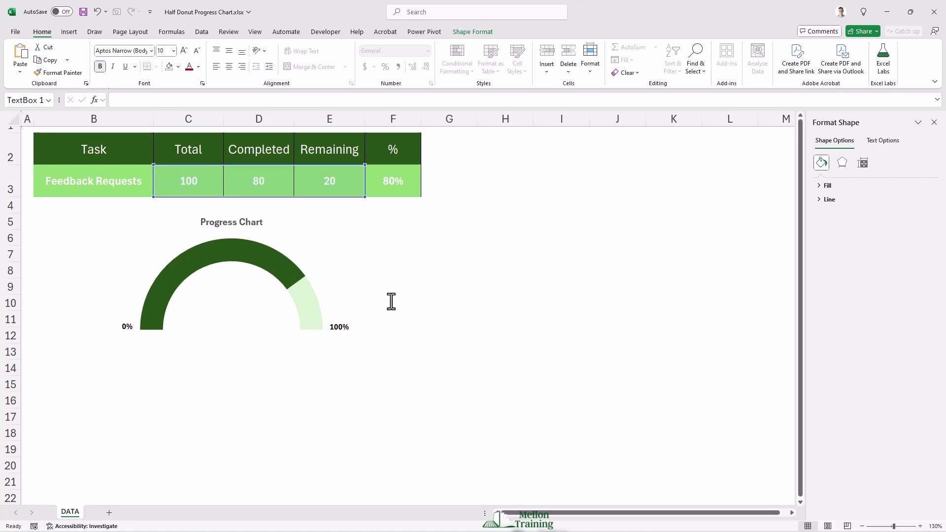
Duplicate the 0% label again, place the copy inside the half doughnut and enlarge its box
{"action": "left_click", "coordinate": [125, 324]}
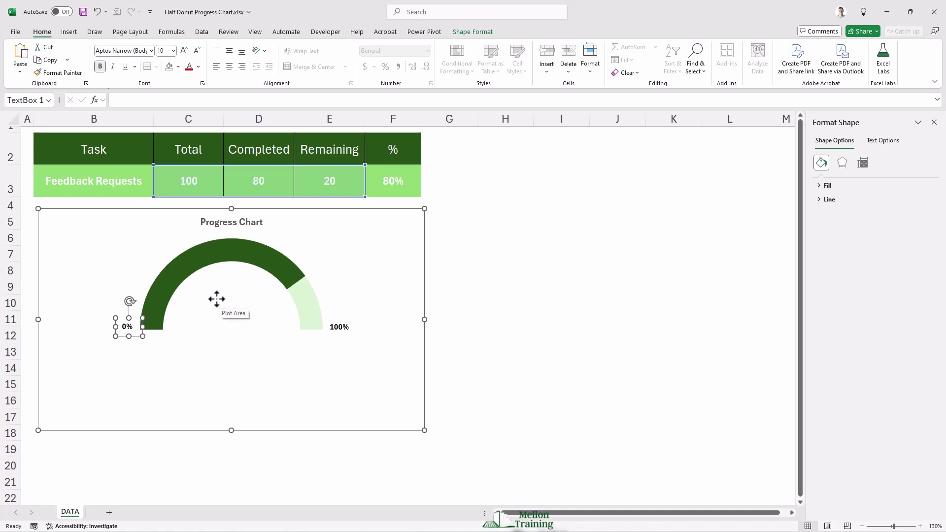
{"action": "key", "text": "ctrl+c"}
{"action": "key", "text": "ctrl+v"}
{"action": "left_click_drag", "start_coordinate": [60, 230], "coordinate": [251, 319]}
Center the inner label's text horizontally and vertically, set its font size to 14, and center the box under the arc
{"action": "left_click", "coordinate": [229, 67]}
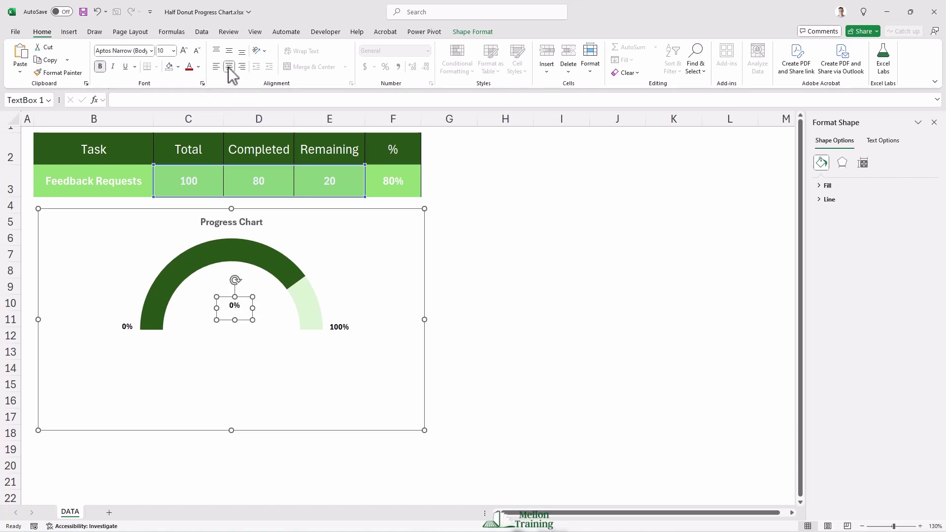
{"action": "left_click", "coordinate": [229, 51]}
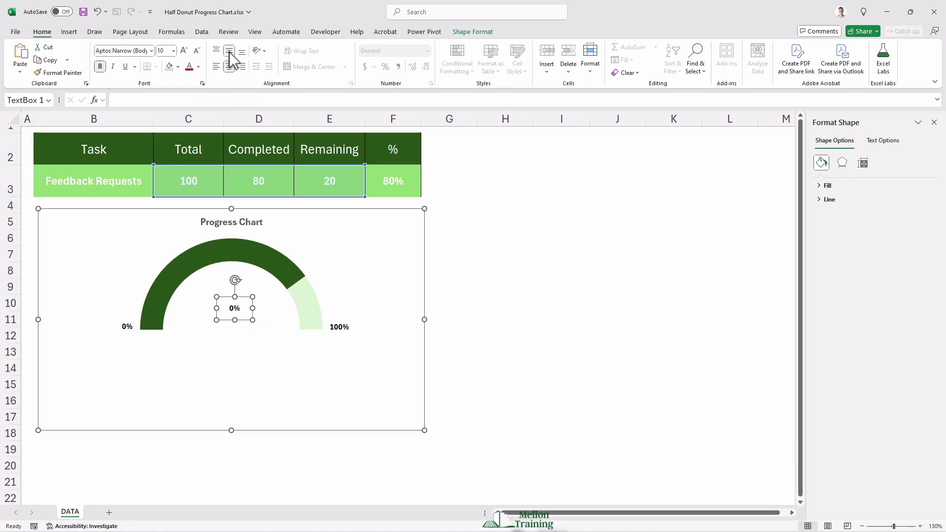
{"action": "left_click", "coordinate": [184, 50]}
{"action": "left_click", "coordinate": [184, 51]}
{"action": "left_click", "coordinate": [184, 50]}
{"action": "left_click_drag", "start_coordinate": [245, 298], "coordinate": [241, 291]}
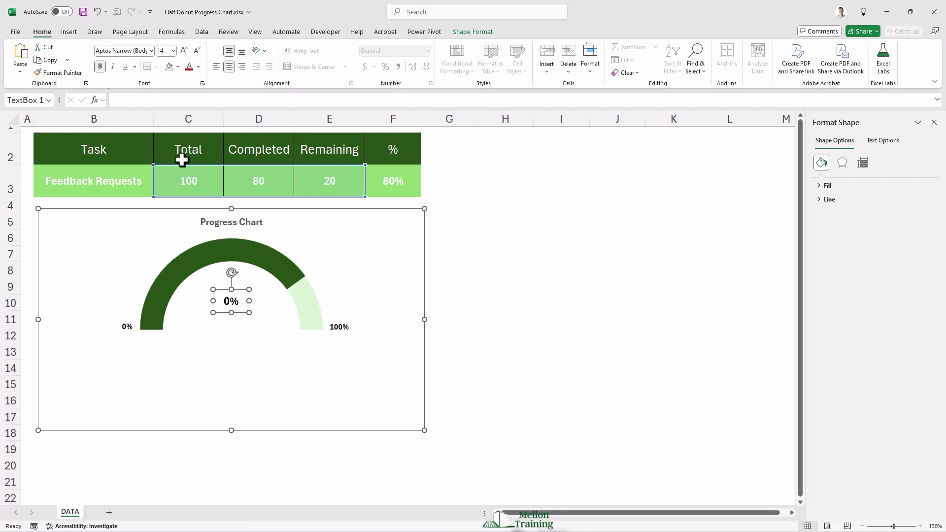
Link the inner label to the percentage cell with =DATA!$F$3 and set its font color to black
{"action": "left_click", "coordinate": [136, 101]}
{"action": "type", "text": "="}
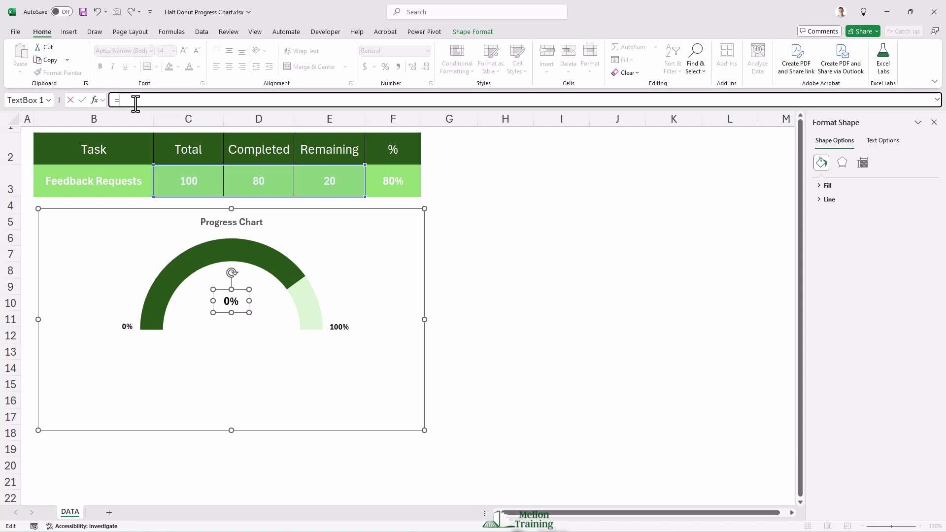
{"action": "left_click", "coordinate": [403, 188]}
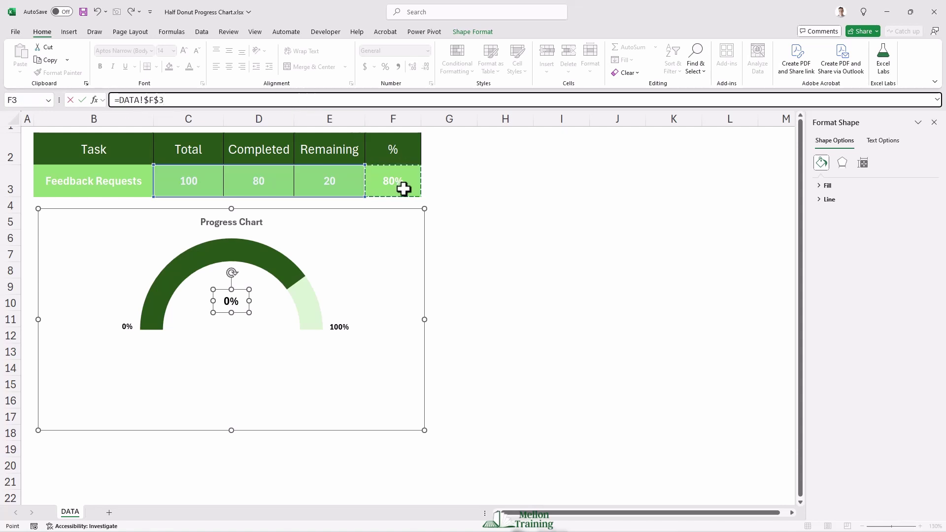
{"action": "key", "text": "Return"}
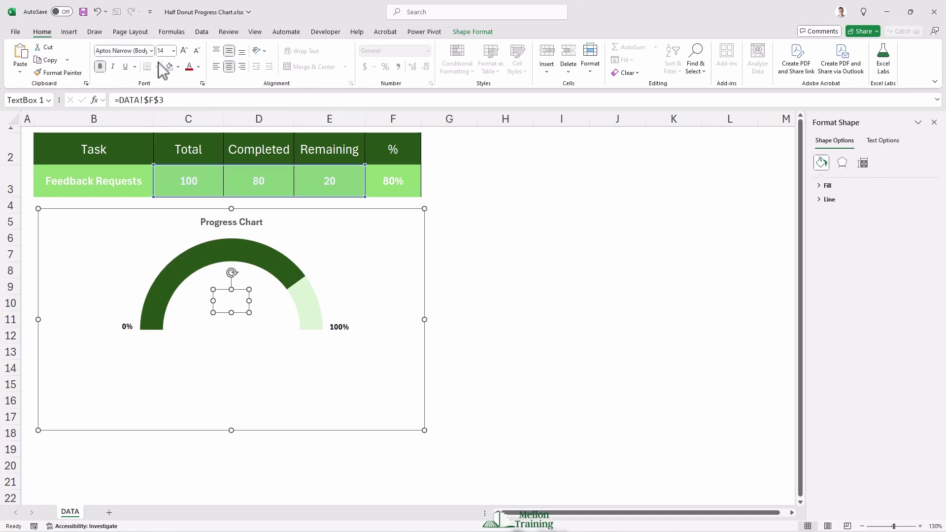
{"action": "left_click", "coordinate": [199, 66]}
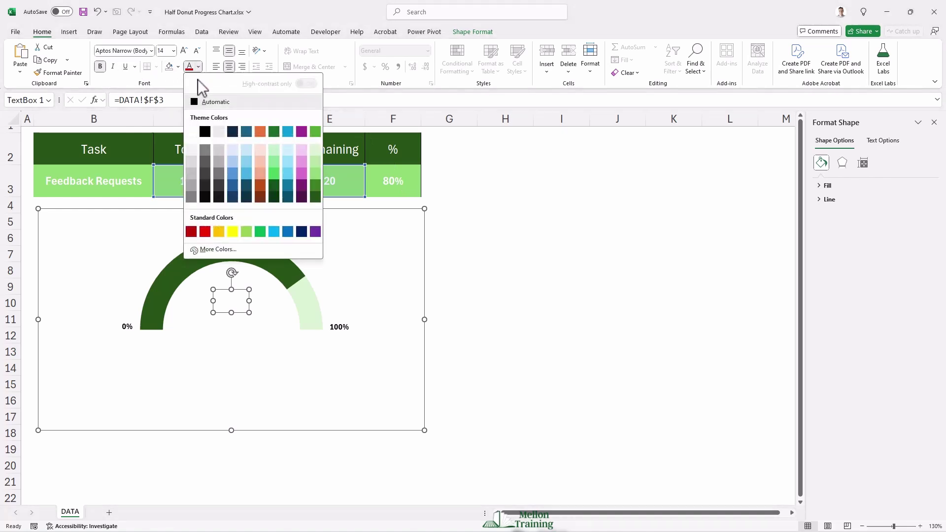
{"action": "left_click", "coordinate": [202, 132]}
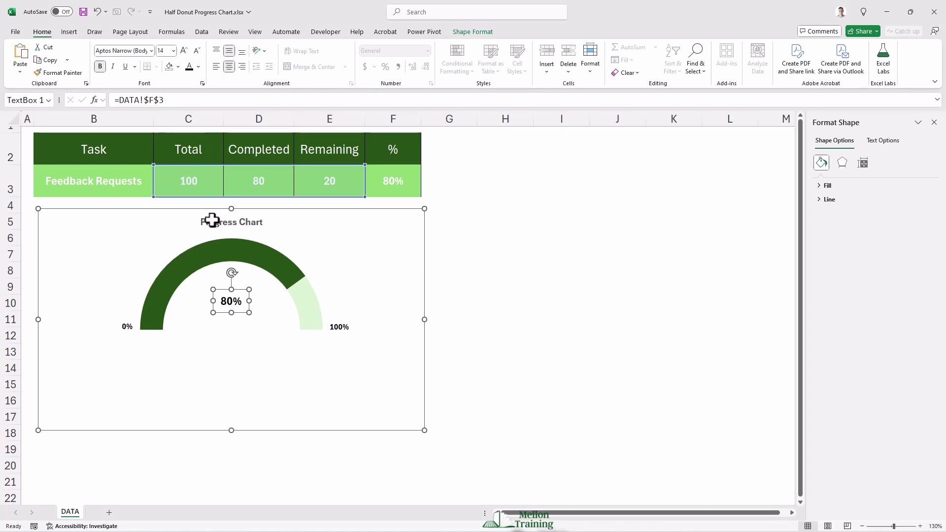
Apply the fourth bevel preset of the first row to the dark green completed slice of the half doughnut
{"action": "left_click", "coordinate": [213, 257]}
{"action": "left_click", "coordinate": [213, 256]}
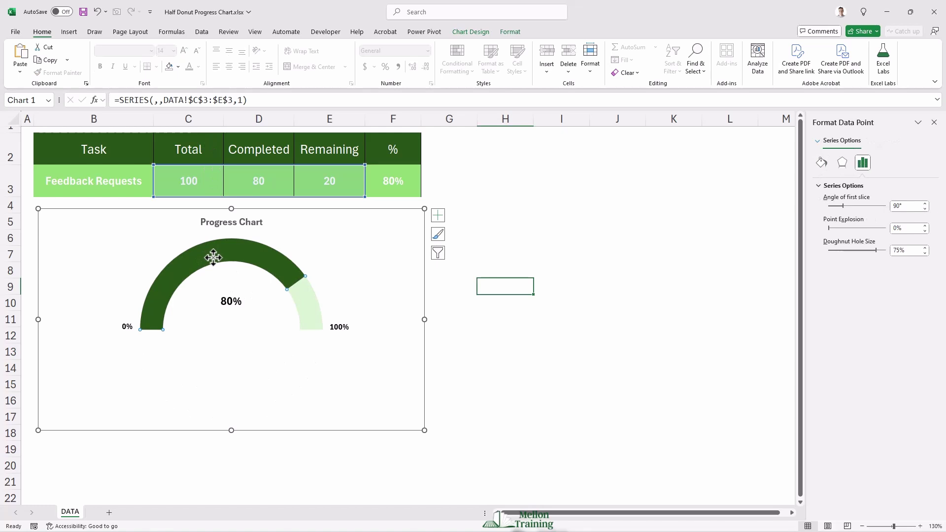
{"action": "left_click", "coordinate": [510, 32]}
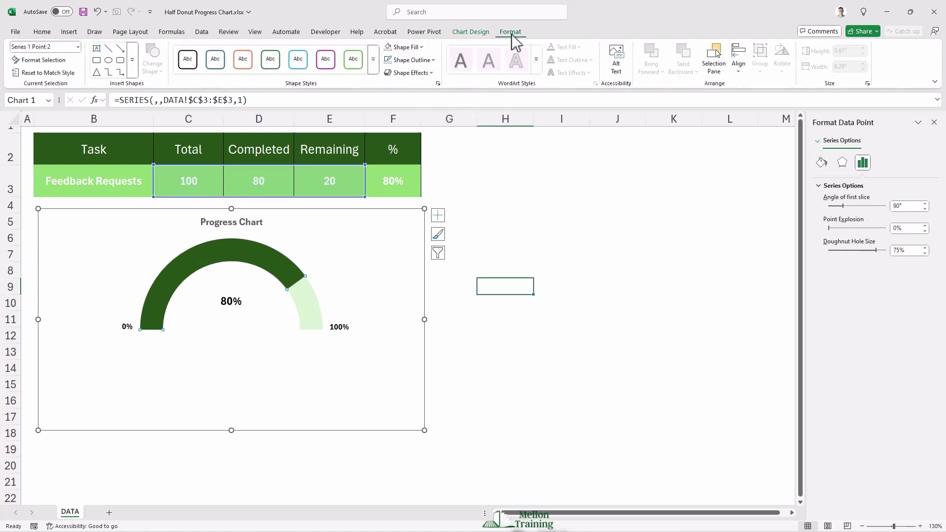
{"action": "left_click", "coordinate": [431, 73]}
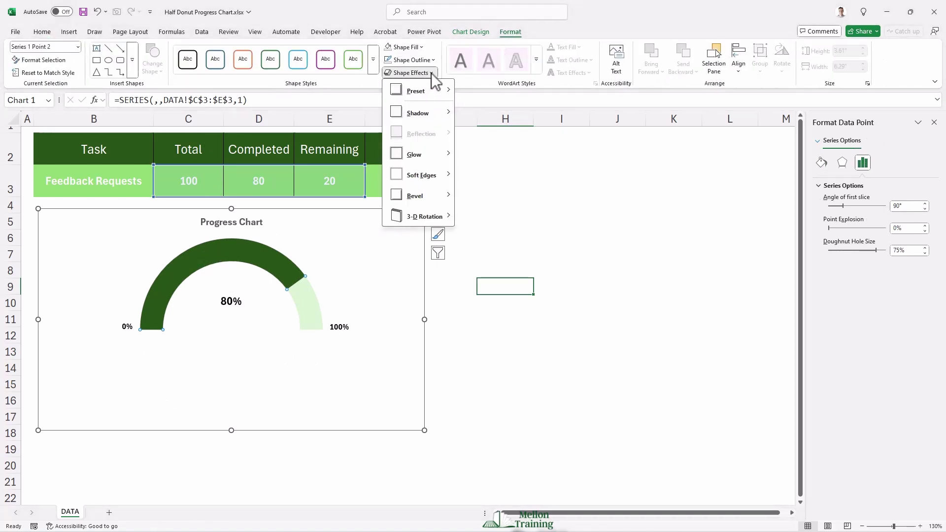
{"action": "mouse_move", "coordinate": [438, 196]}
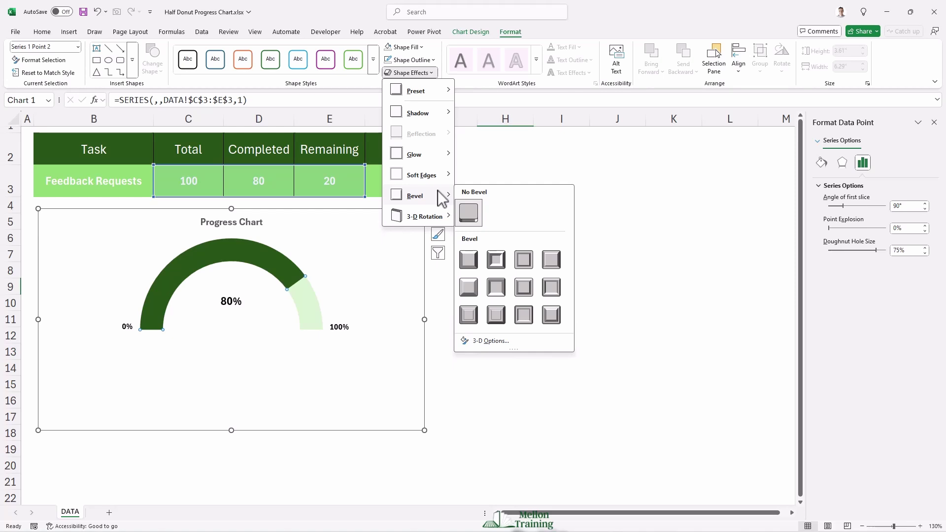
{"action": "left_click", "coordinate": [551, 260]}
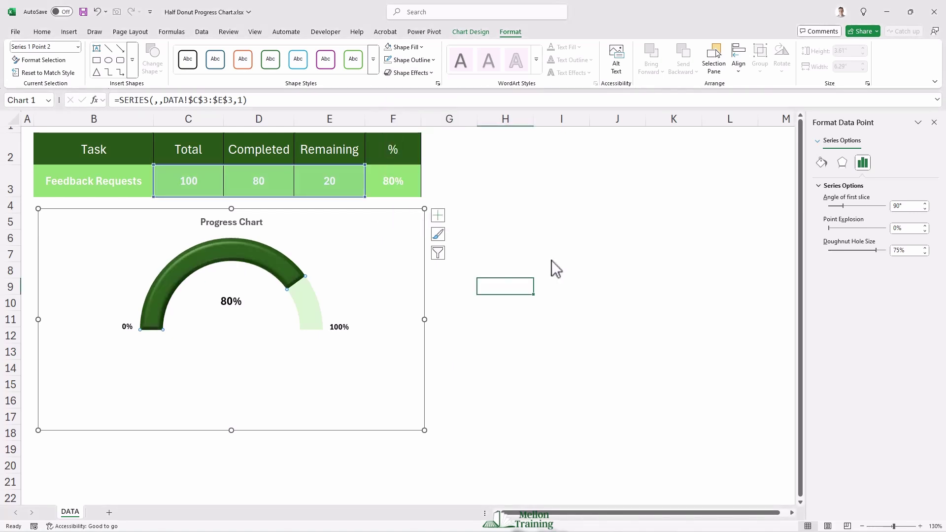
Give the light green remaining slice the same bevel preset as the dark green slice
{"action": "left_click", "coordinate": [305, 300]}
{"action": "left_click", "coordinate": [431, 73]}
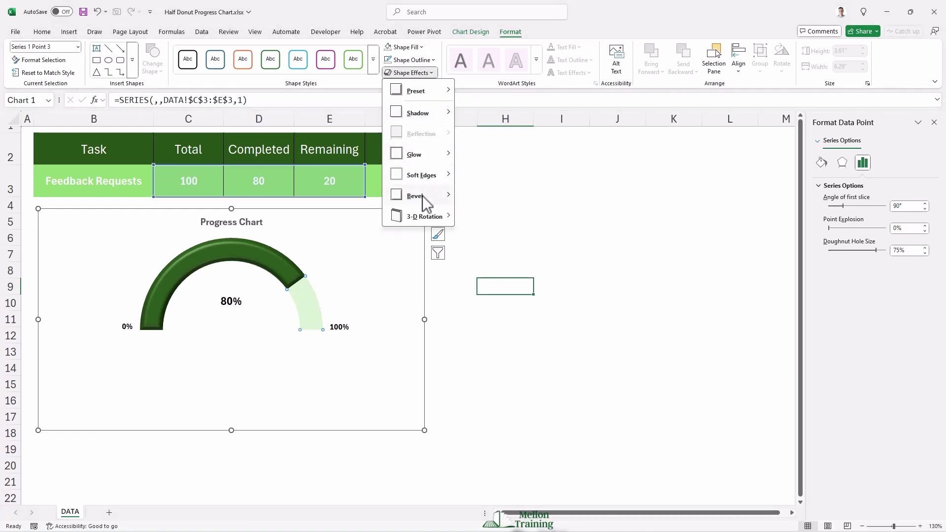
{"action": "mouse_move", "coordinate": [422, 196]}
{"action": "left_click", "coordinate": [553, 260]}
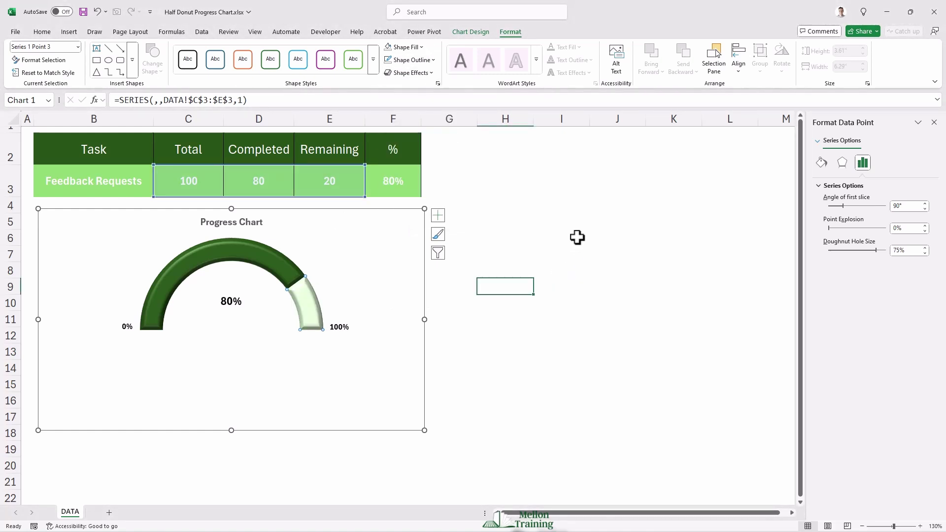
Reduce the doughnut hole size of the whole data series to 60%
{"action": "left_click", "coordinate": [267, 312]}
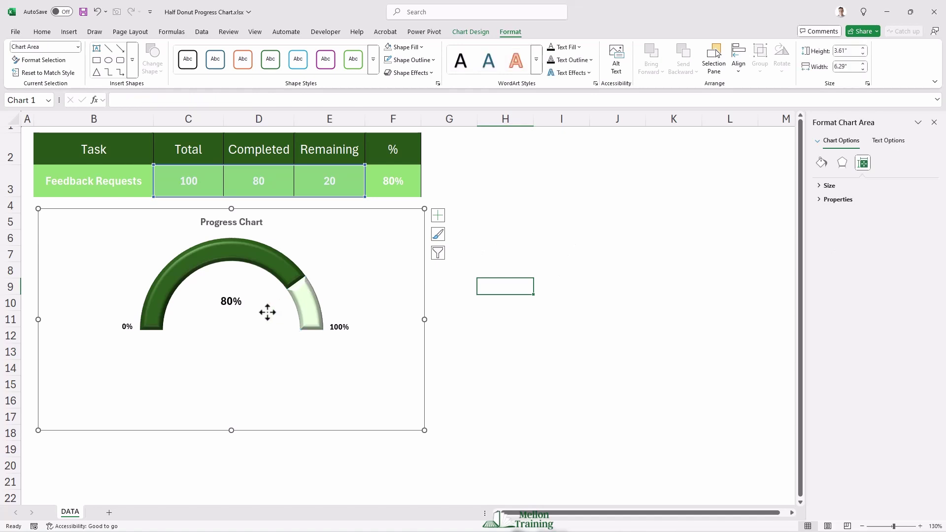
{"action": "left_click", "coordinate": [239, 313]}
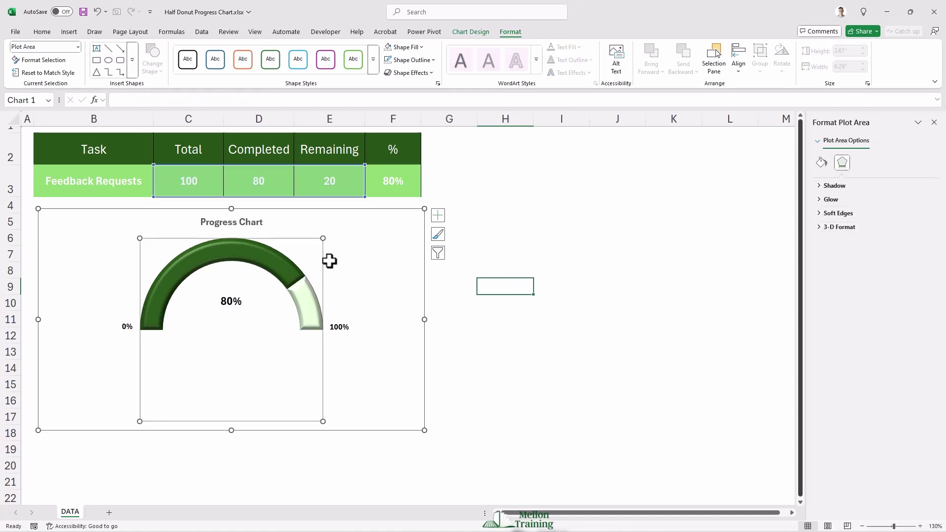
{"action": "left_click", "coordinate": [255, 259]}
{"action": "left_click", "coordinate": [862, 164]}
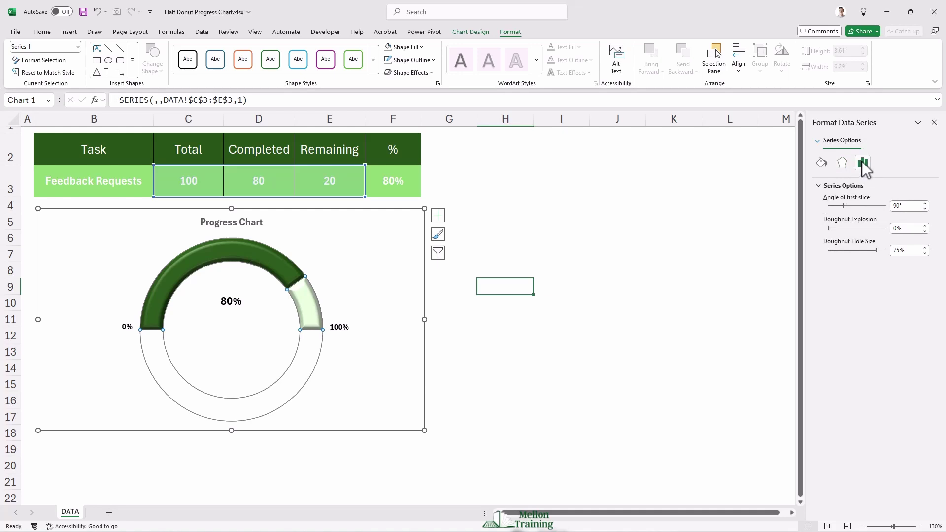
{"action": "left_click", "coordinate": [925, 253]}
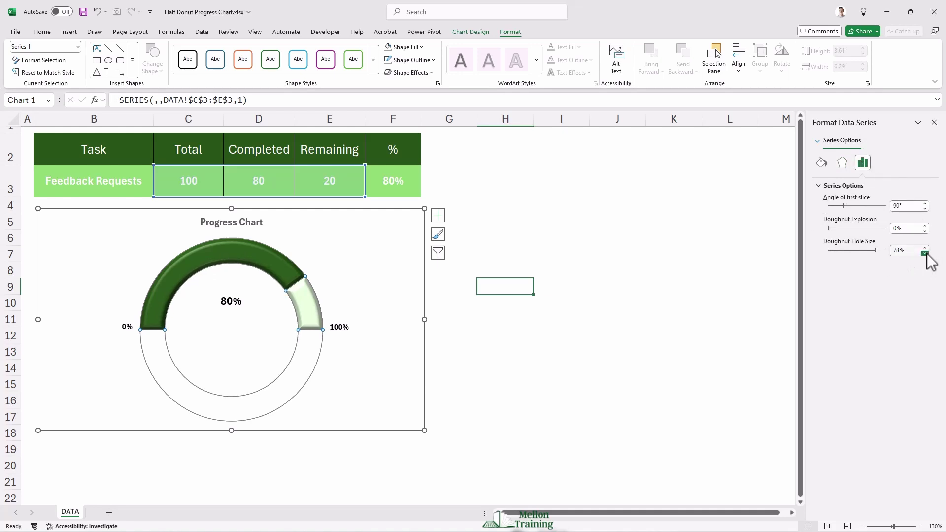
{"action": "left_click", "coordinate": [925, 253]}
{"action": "left_click", "coordinate": [924, 253]}
{"action": "left_click", "coordinate": [925, 253]}
{"action": "left_click", "coordinate": [924, 253]}
{"action": "left_click", "coordinate": [925, 253]}
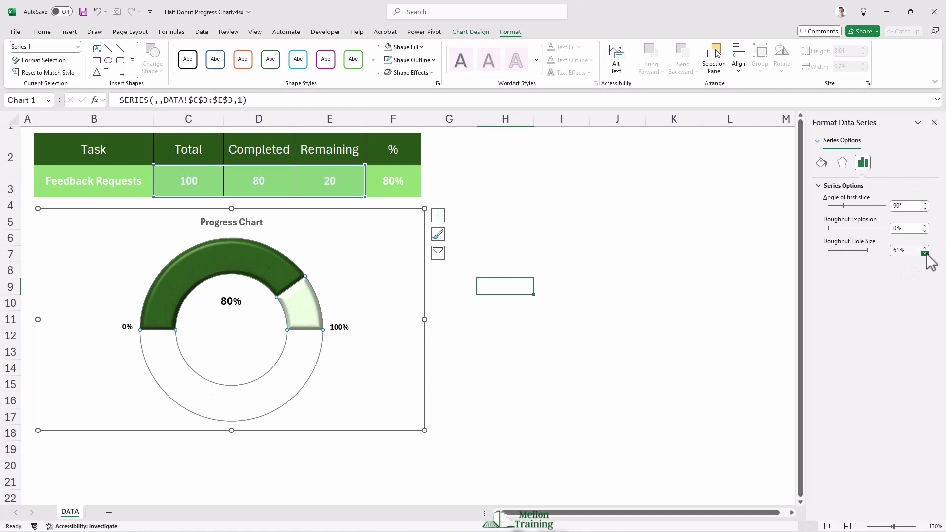
{"action": "left_click", "coordinate": [925, 253]}
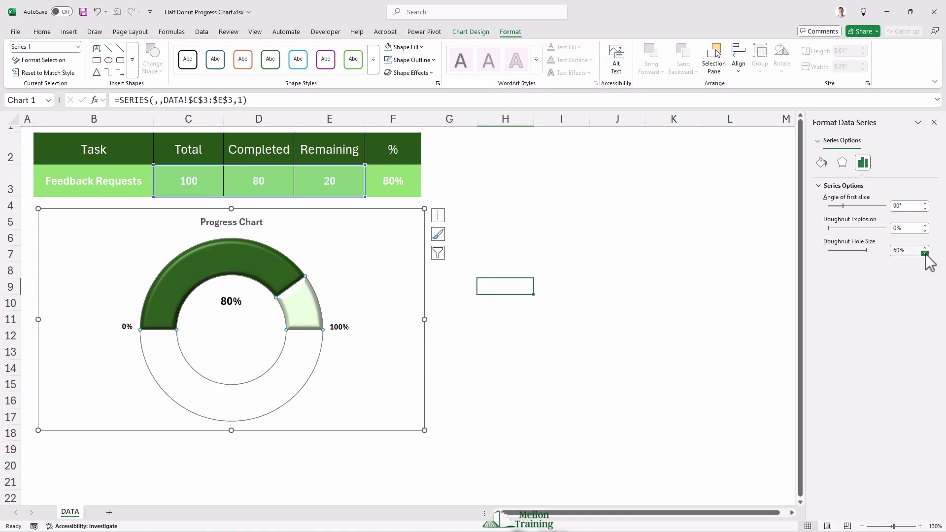
Lower the linked percentage label slightly inside the arc and format its text dark green at font size 16
{"action": "left_click", "coordinate": [231, 306]}
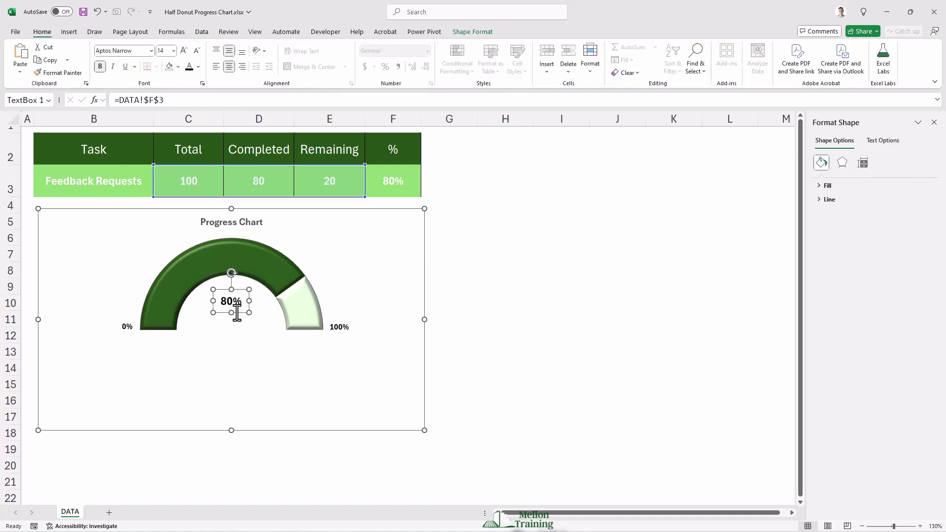
{"action": "left_click_drag", "start_coordinate": [237, 312], "coordinate": [241, 324]}
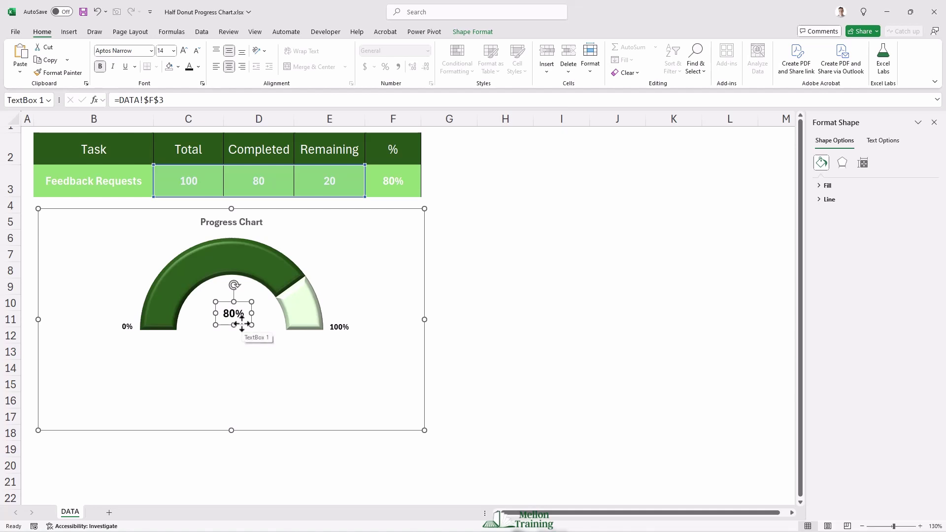
{"action": "left_click", "coordinate": [198, 67]}
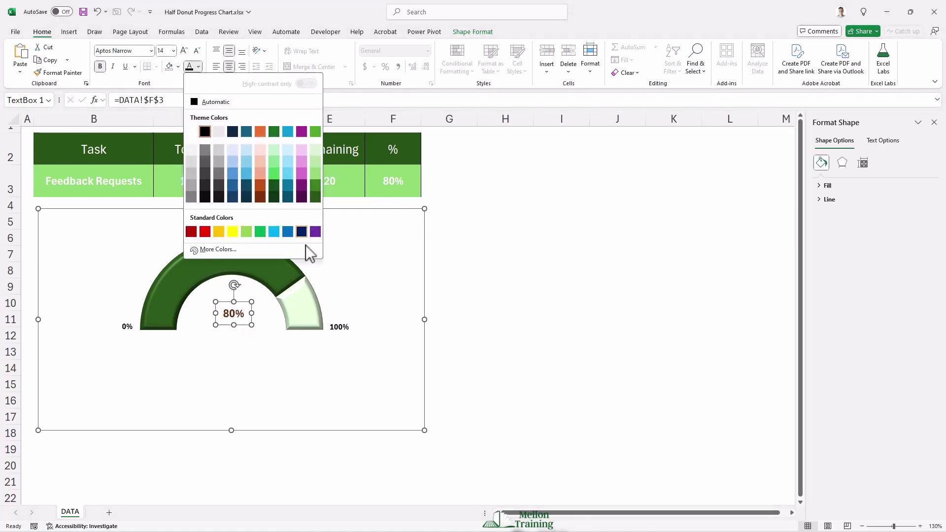
{"action": "left_click", "coordinate": [315, 197]}
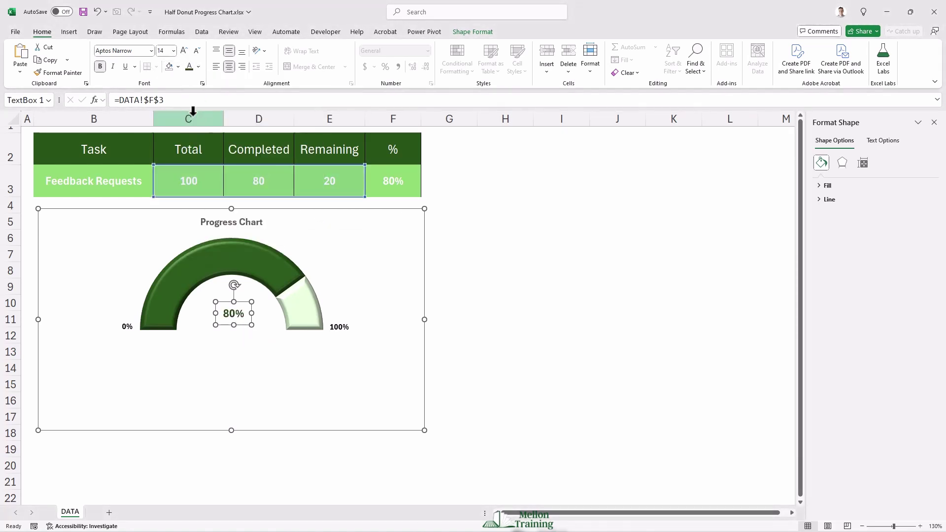
{"action": "left_click", "coordinate": [183, 51]}
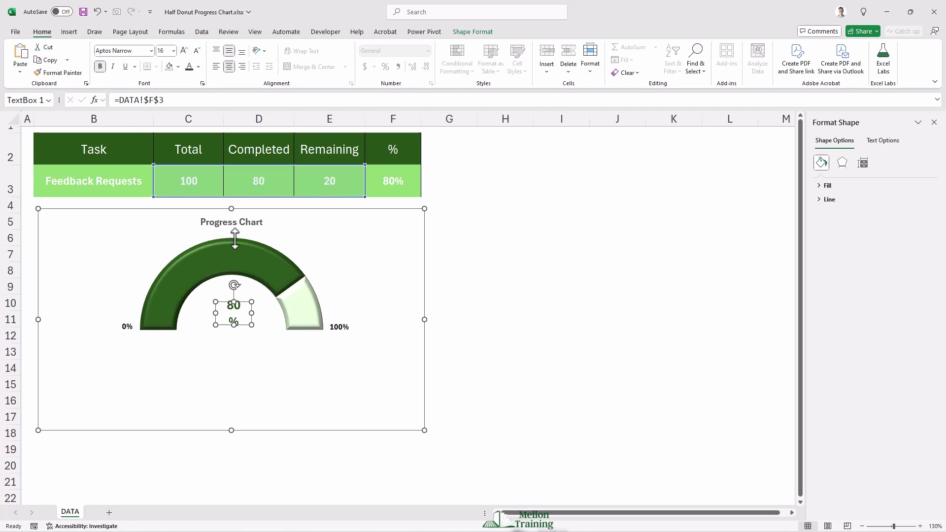